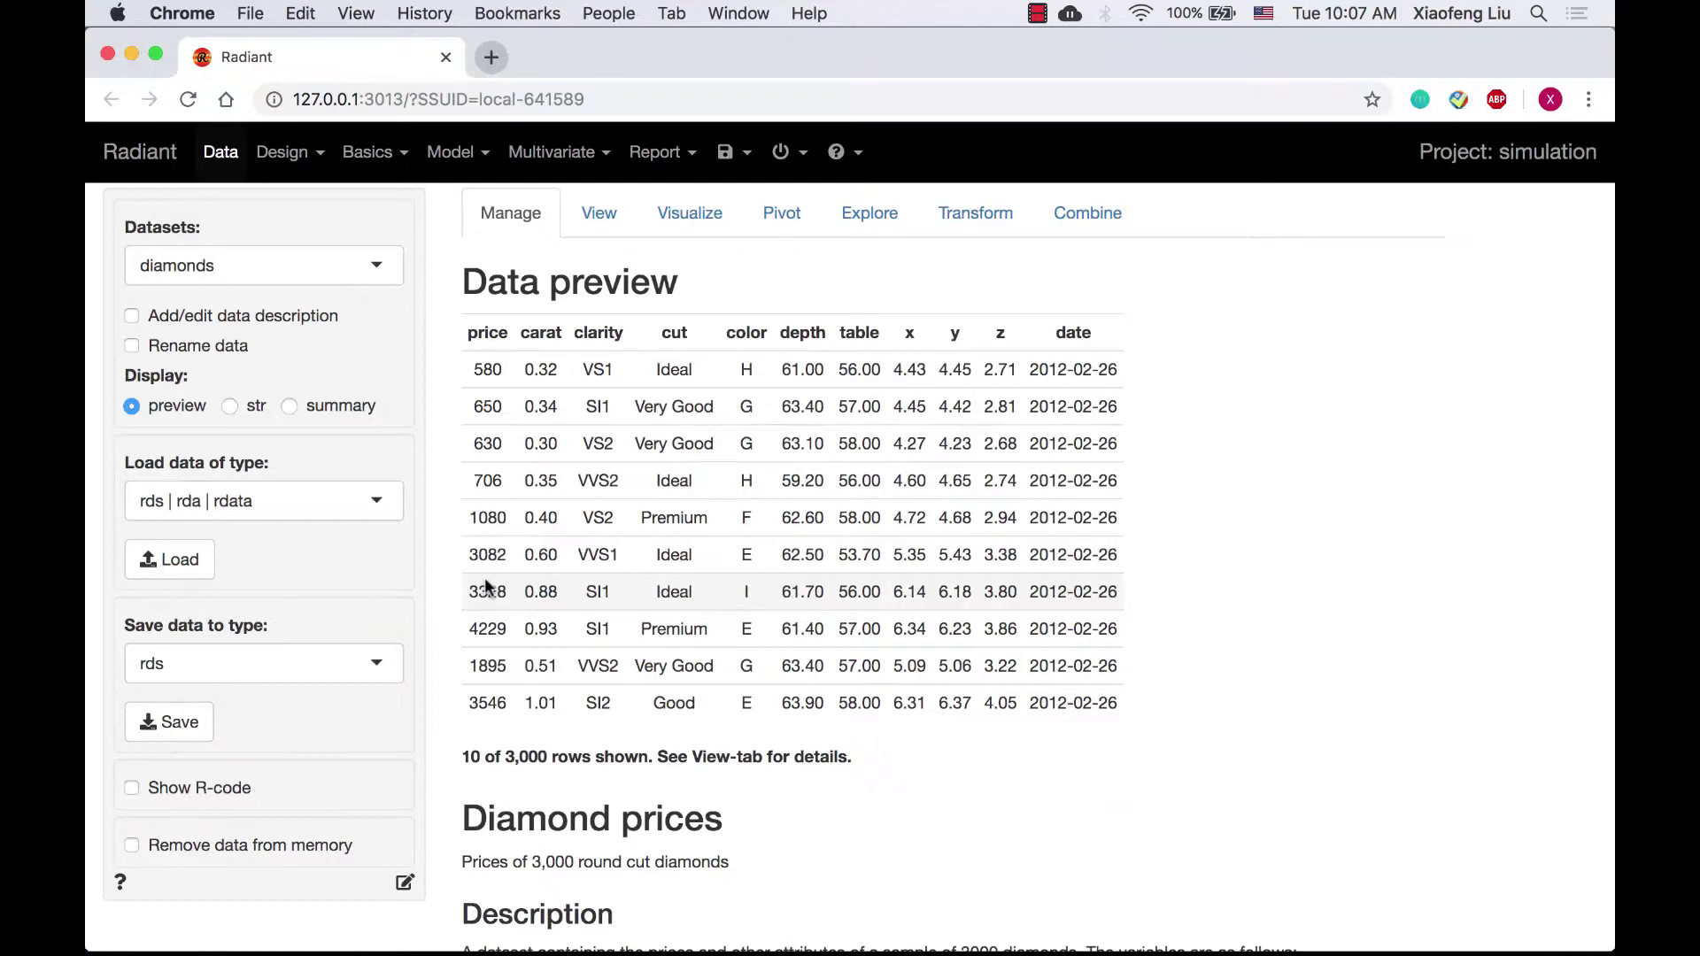
# Open Model > Simulate and enter a Normal variable named brita with mean 100.
pyautogui.click(434, 172)
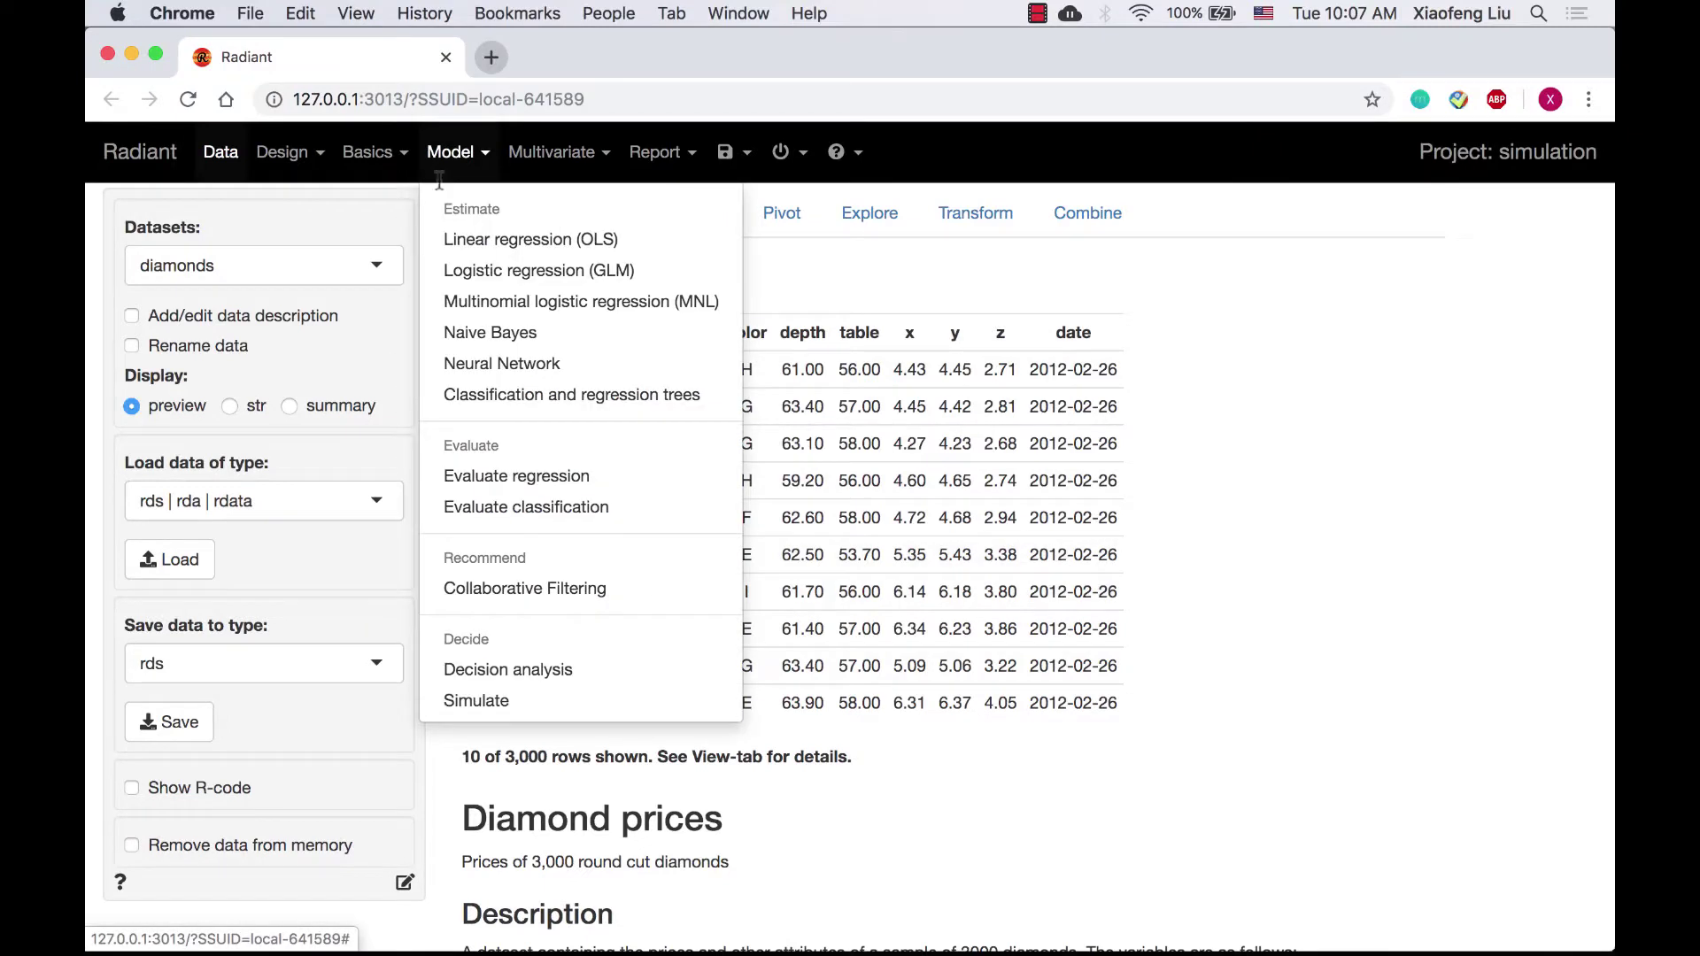
pyautogui.click(465, 702)
pyautogui.click(311, 428)
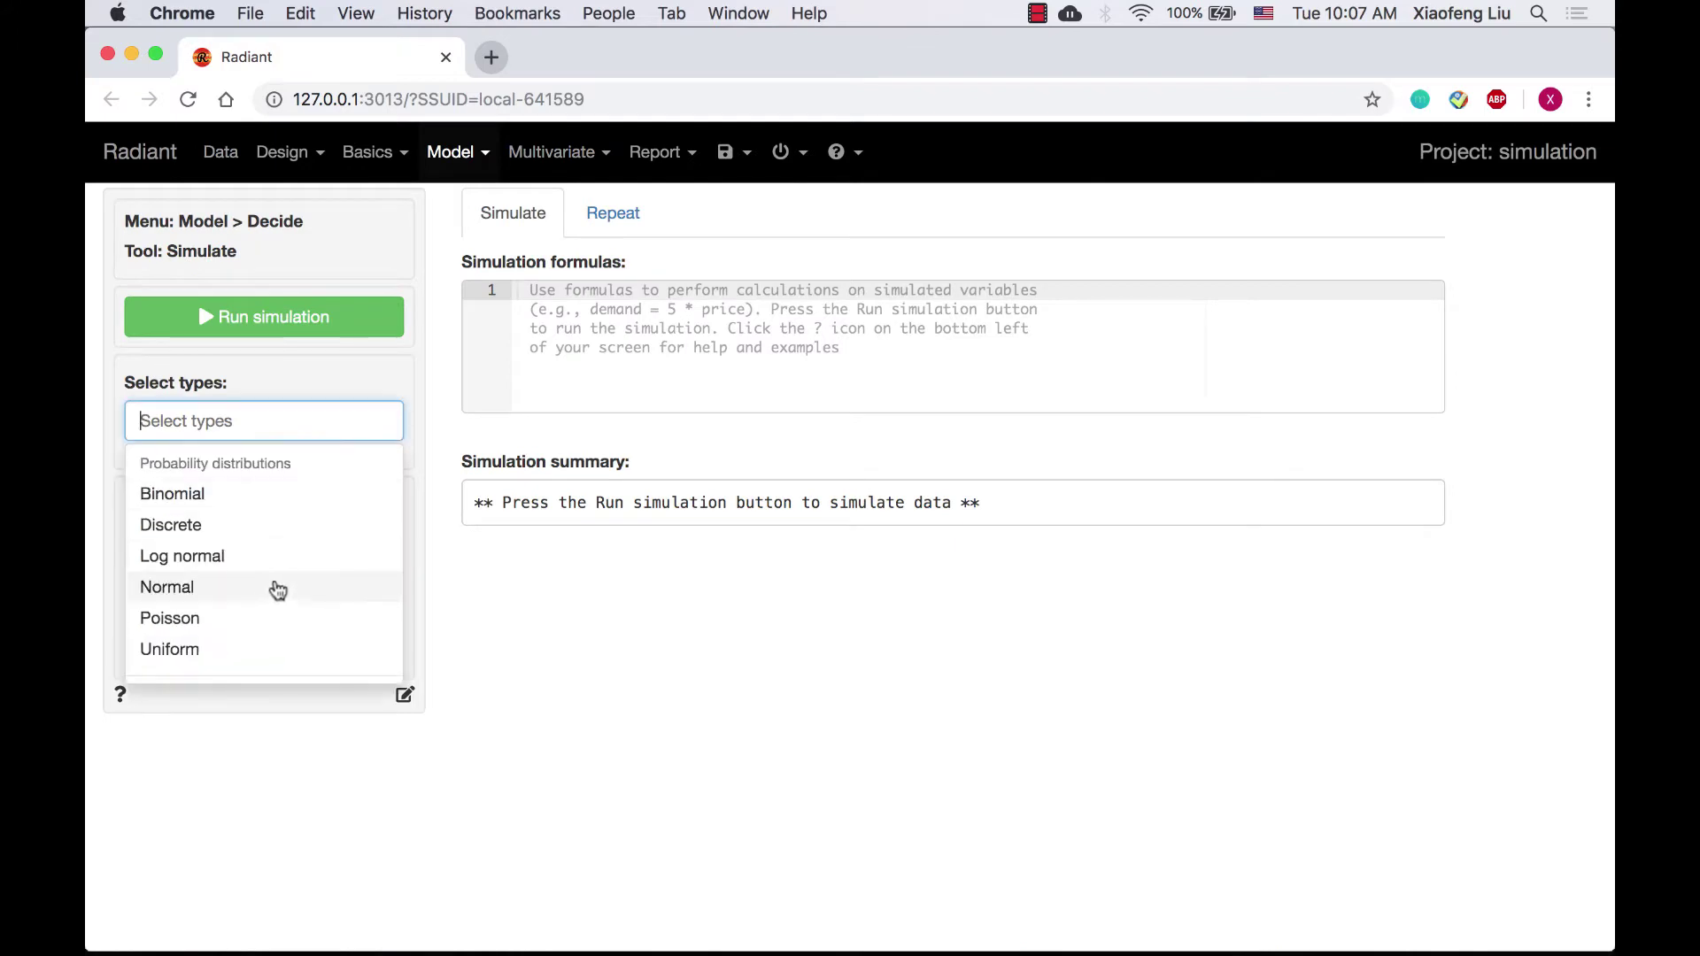
pyautogui.click(274, 586)
pyautogui.click(565, 578)
pyautogui.click(170, 574)
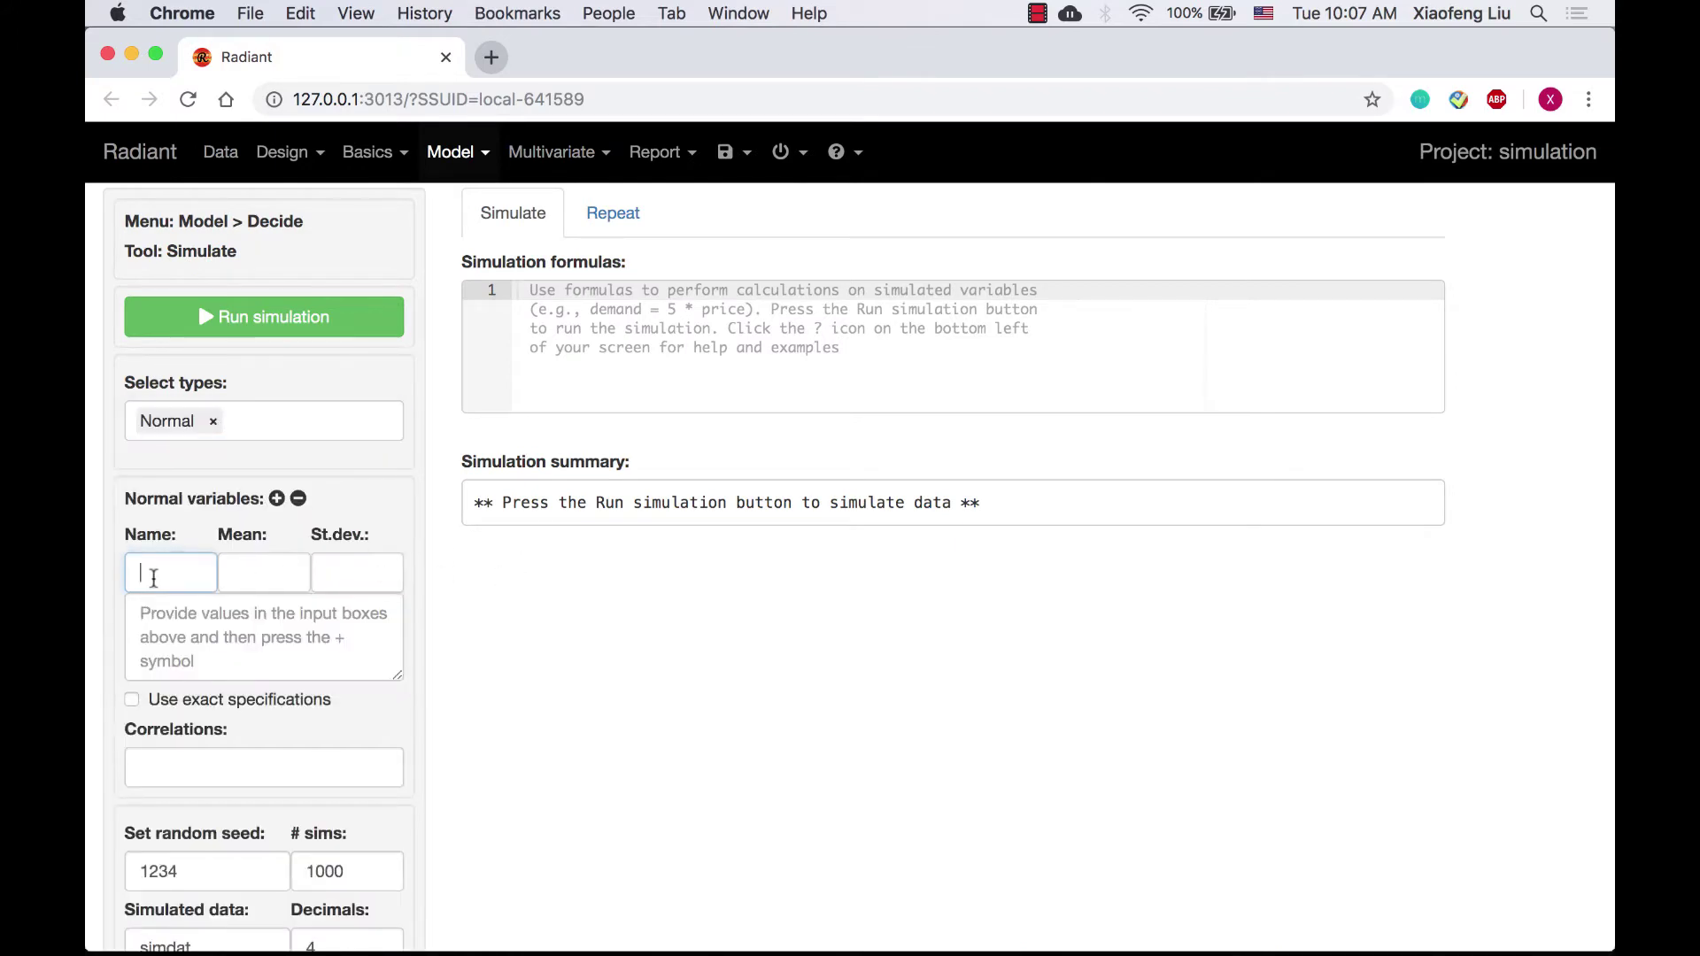
pyautogui.write('brita')
pyautogui.press('Tab')
pyautogui.write('100')
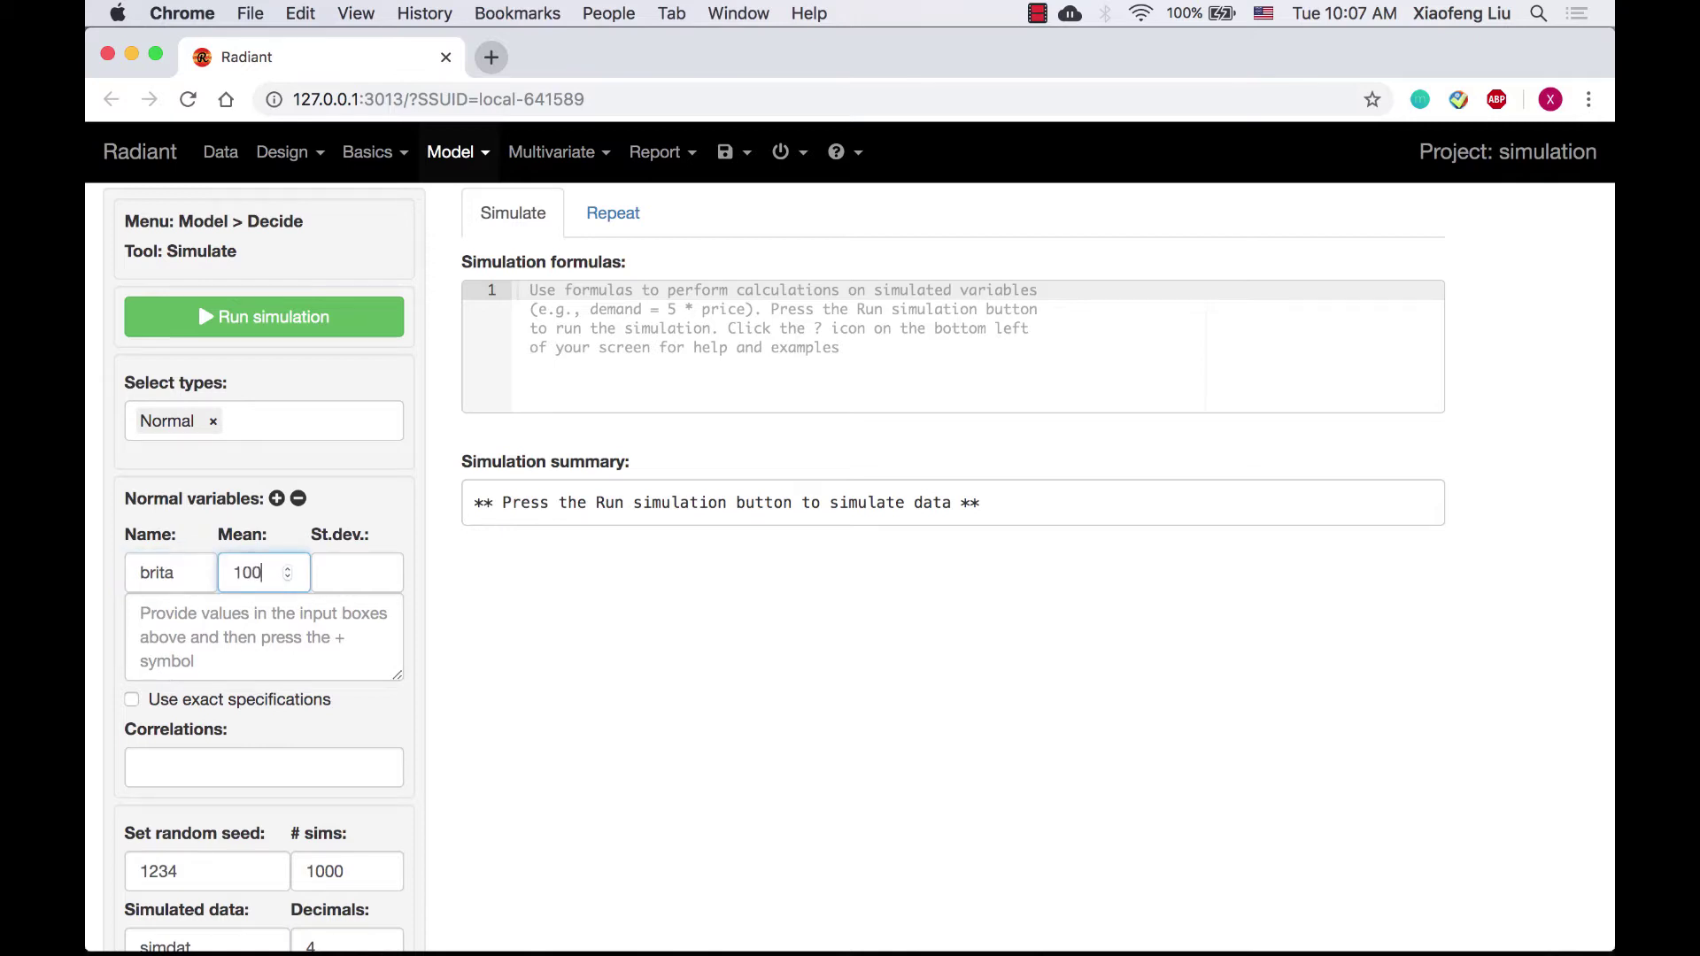
pyautogui.press('Tab')
# Add brita (mean 100, st.dev 8) and enter formula good_quality = (brita > 90) & (brita < 110).
pyautogui.write('8')
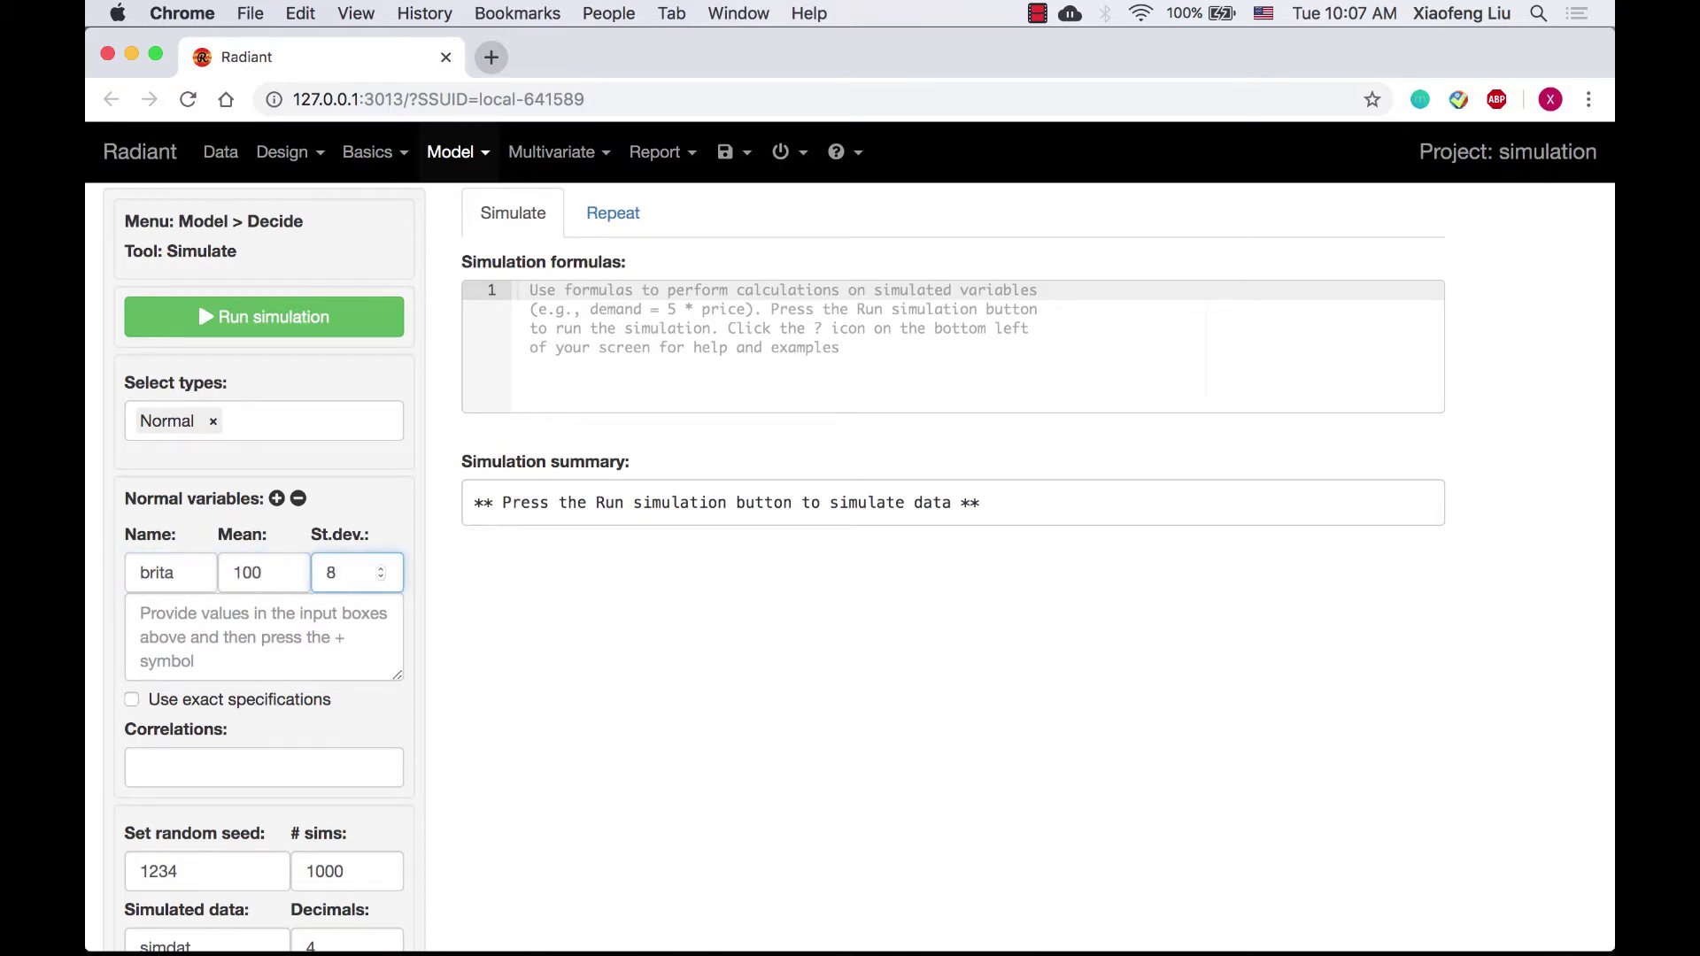
pyautogui.click(278, 500)
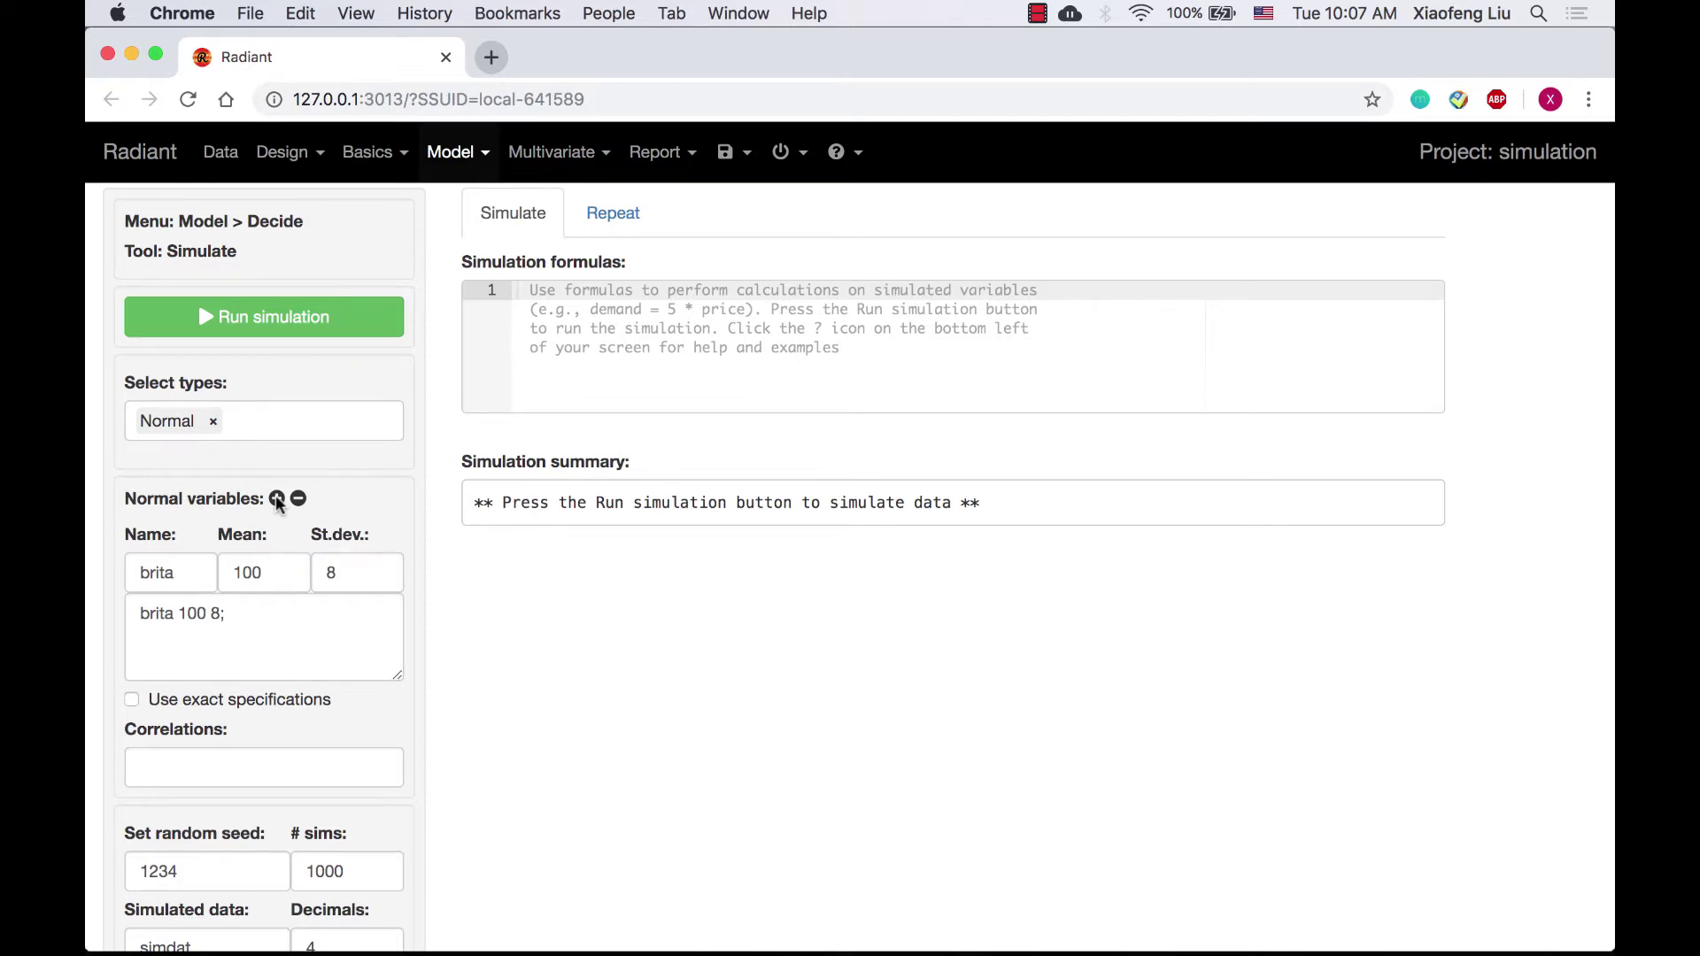
pyautogui.click(670, 356)
pyautogui.write('good_quality ')
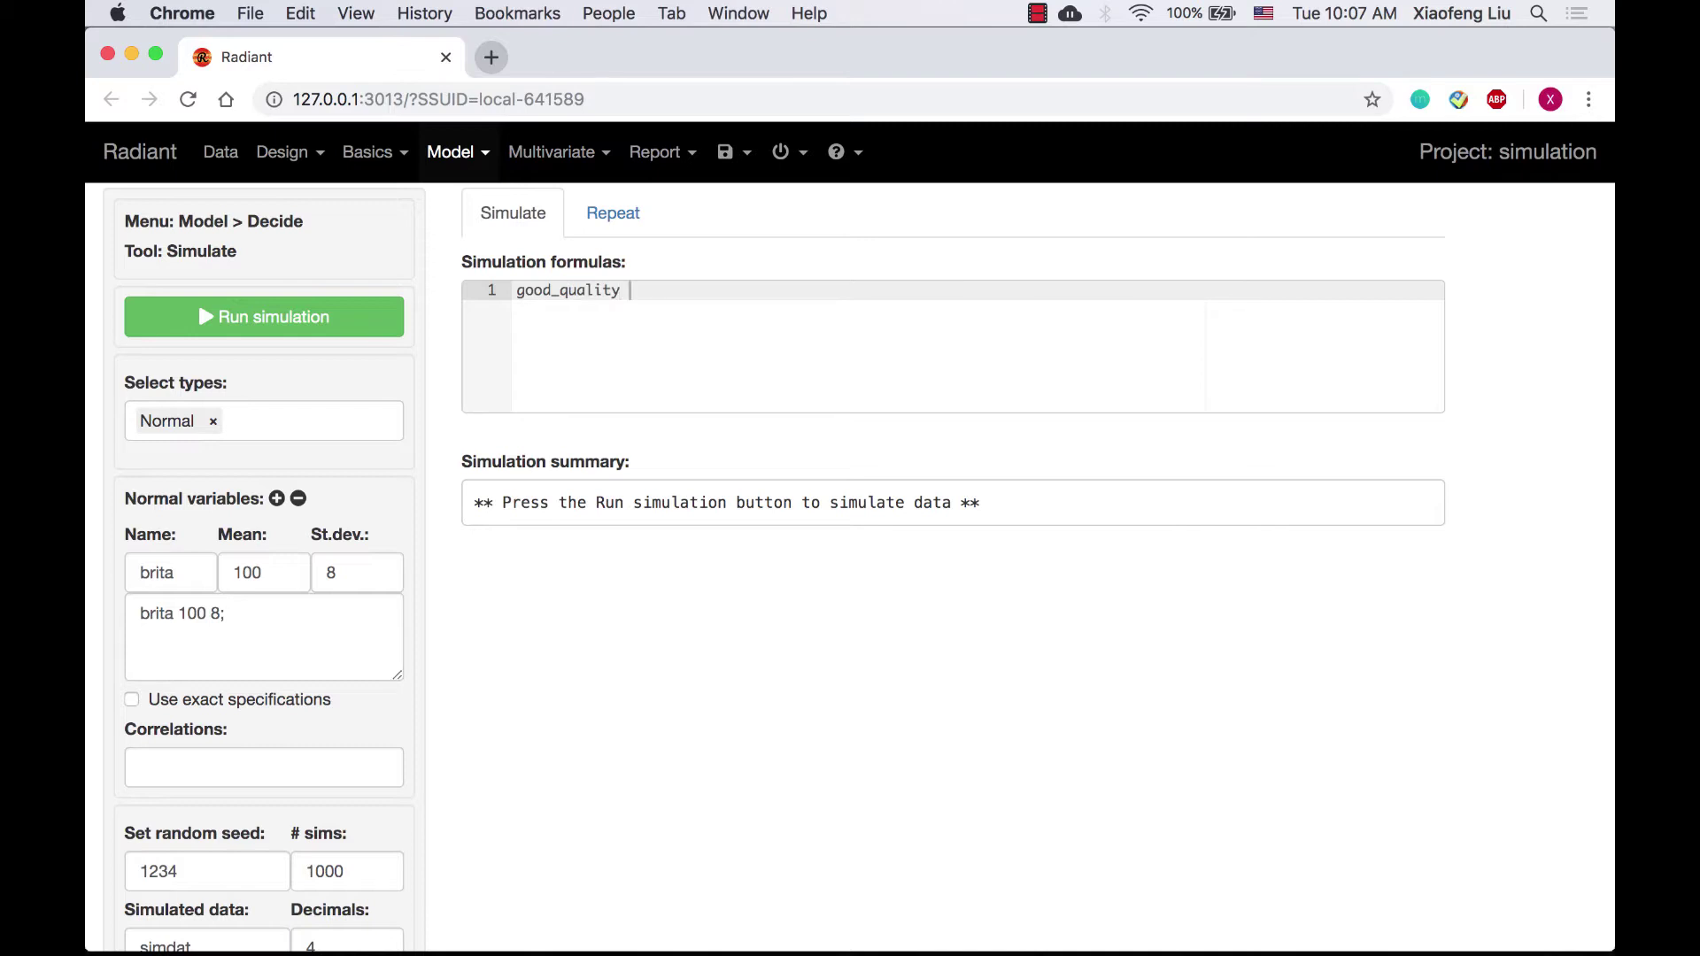
pyautogui.write('= (brita > 90) & (brita < 110')
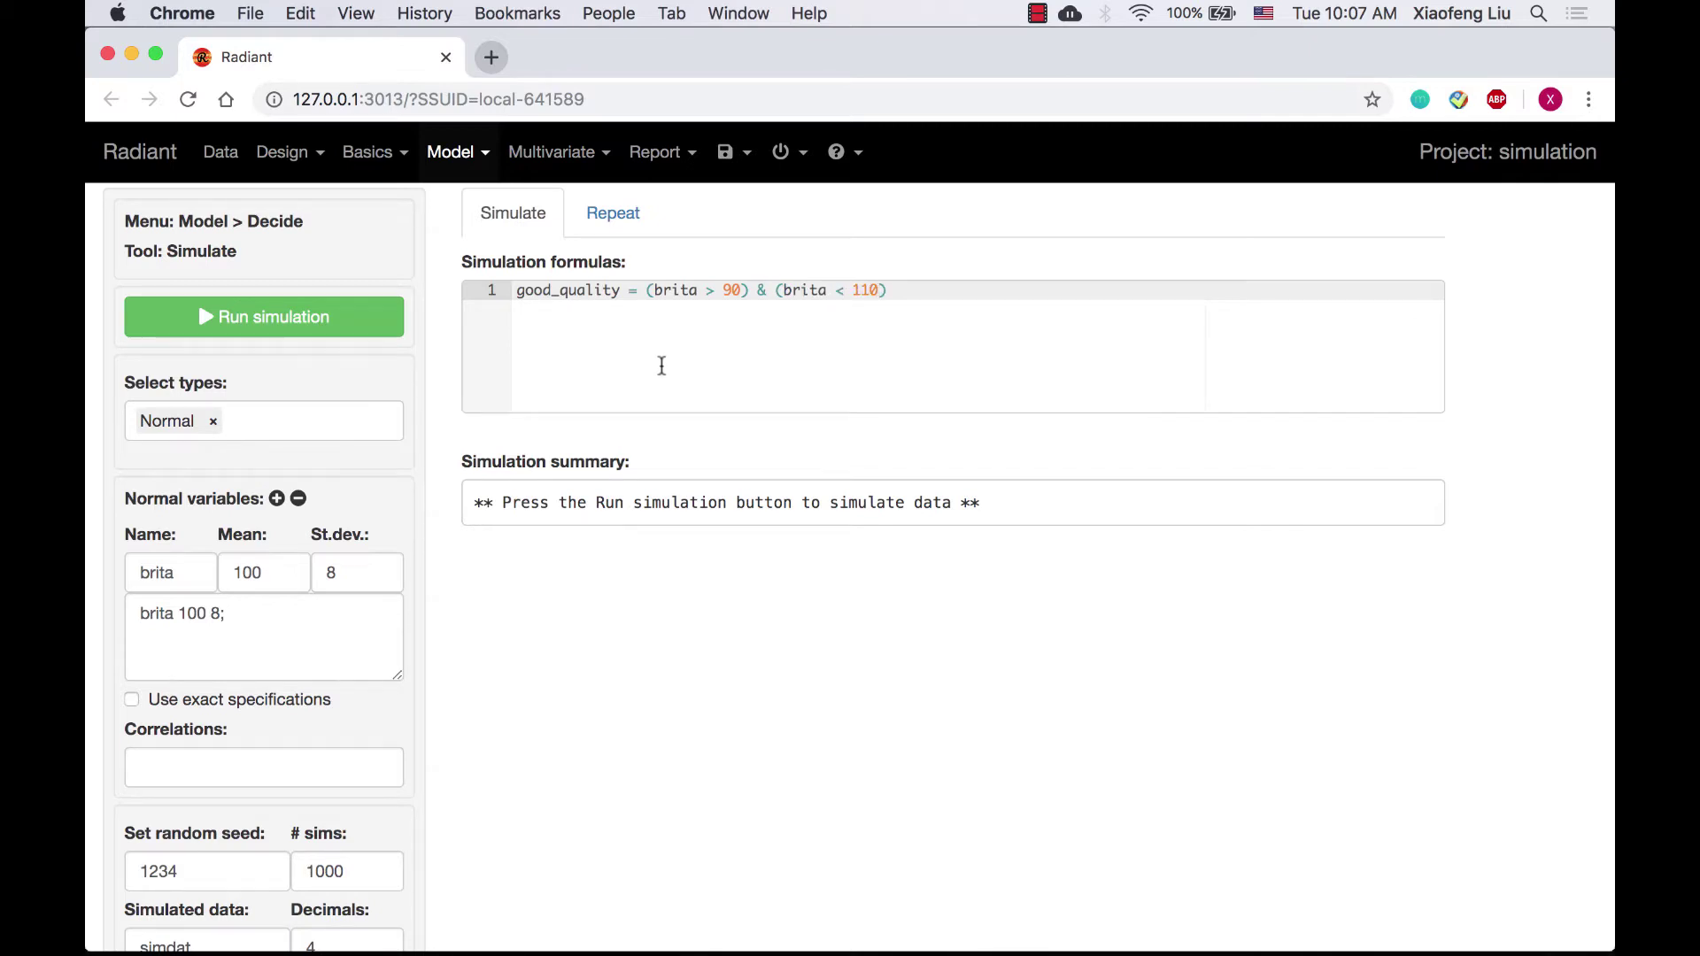
# Change # sims from 1000 to 5000 and tick Show plots.
pyautogui.scroll(-2, 279, 864)
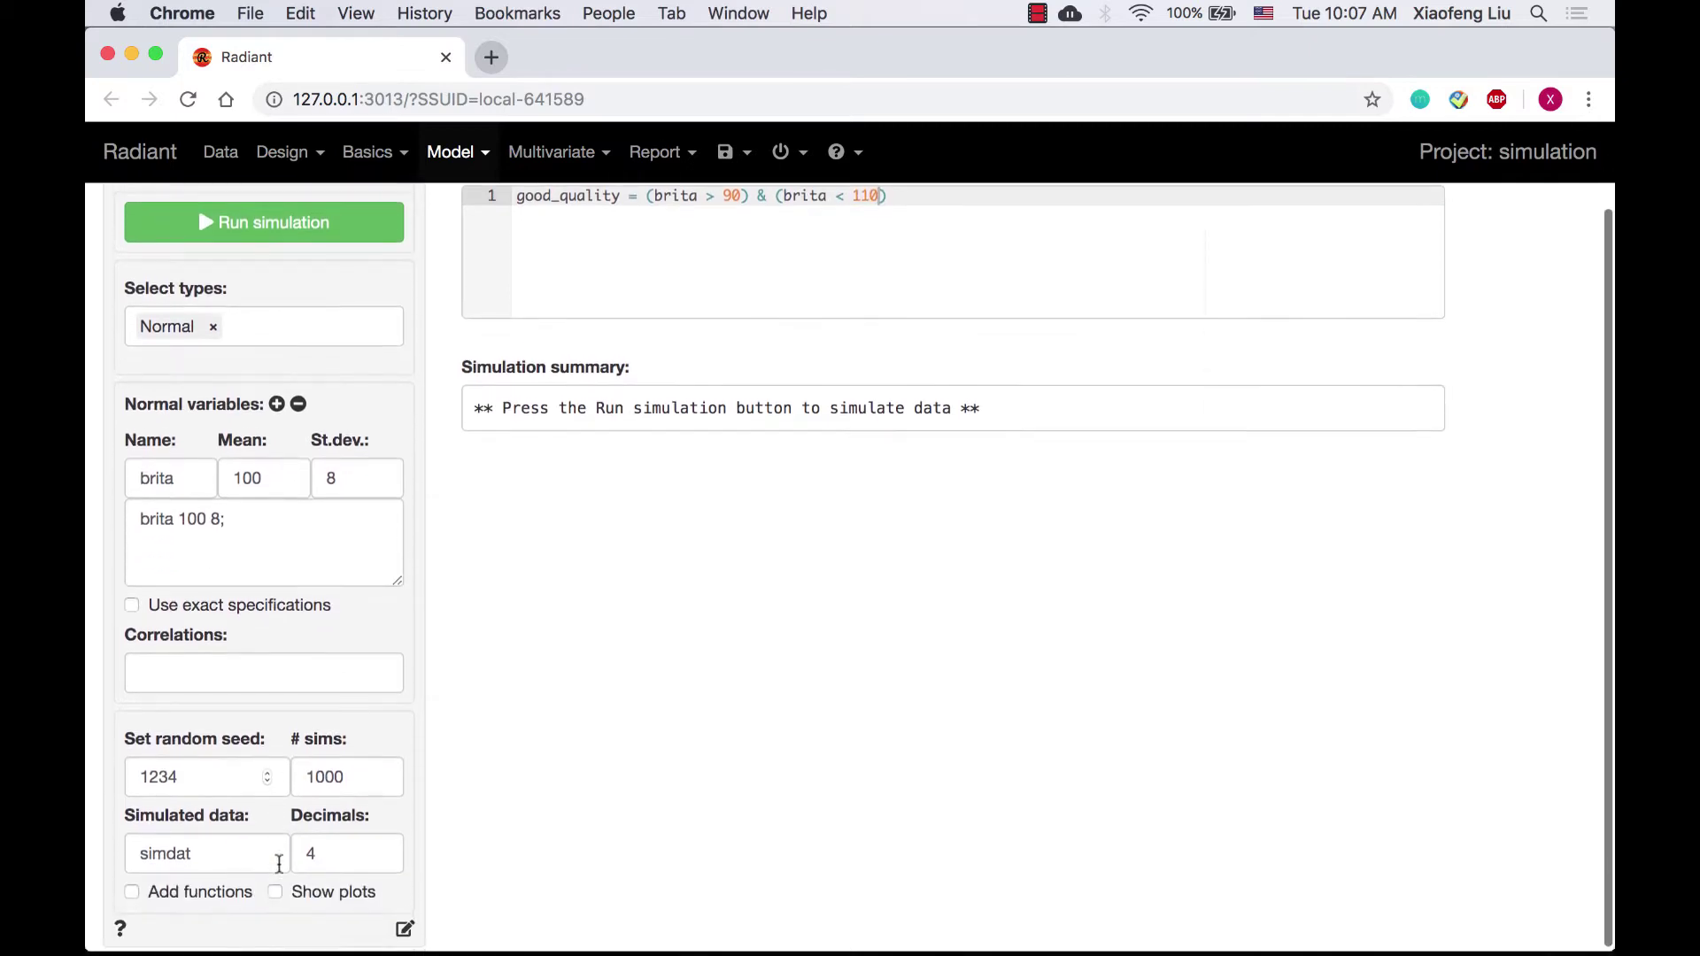
pyautogui.click(316, 777)
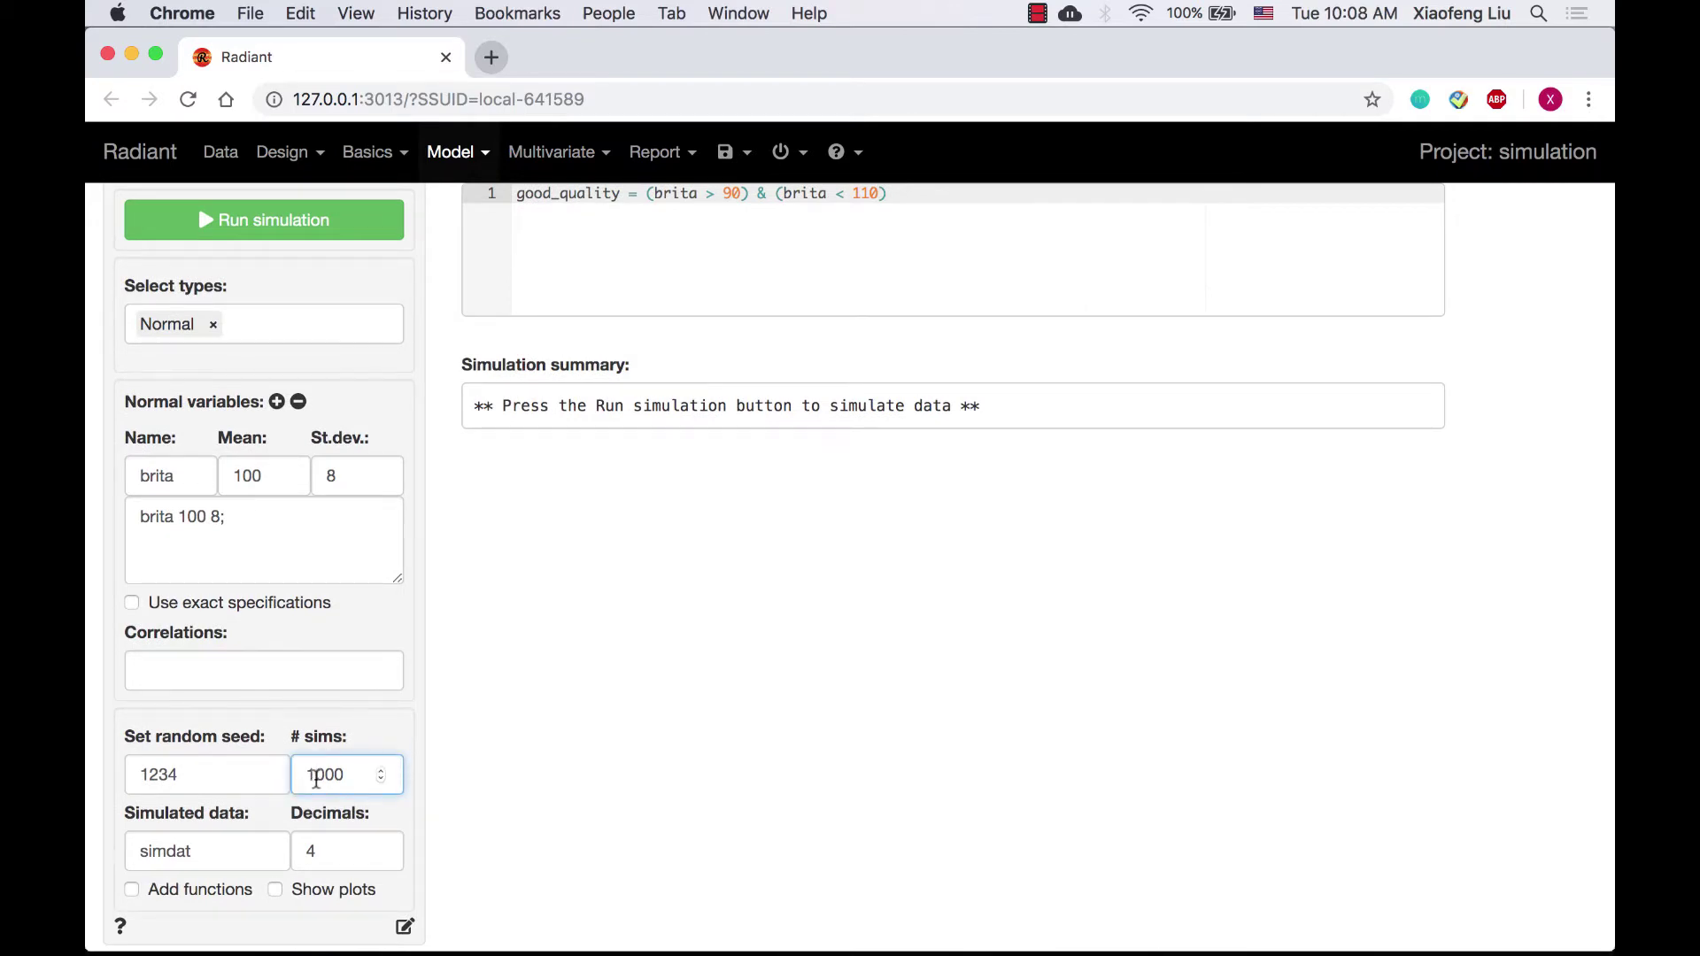
pyautogui.press('BackSpace')
pyautogui.write('5')
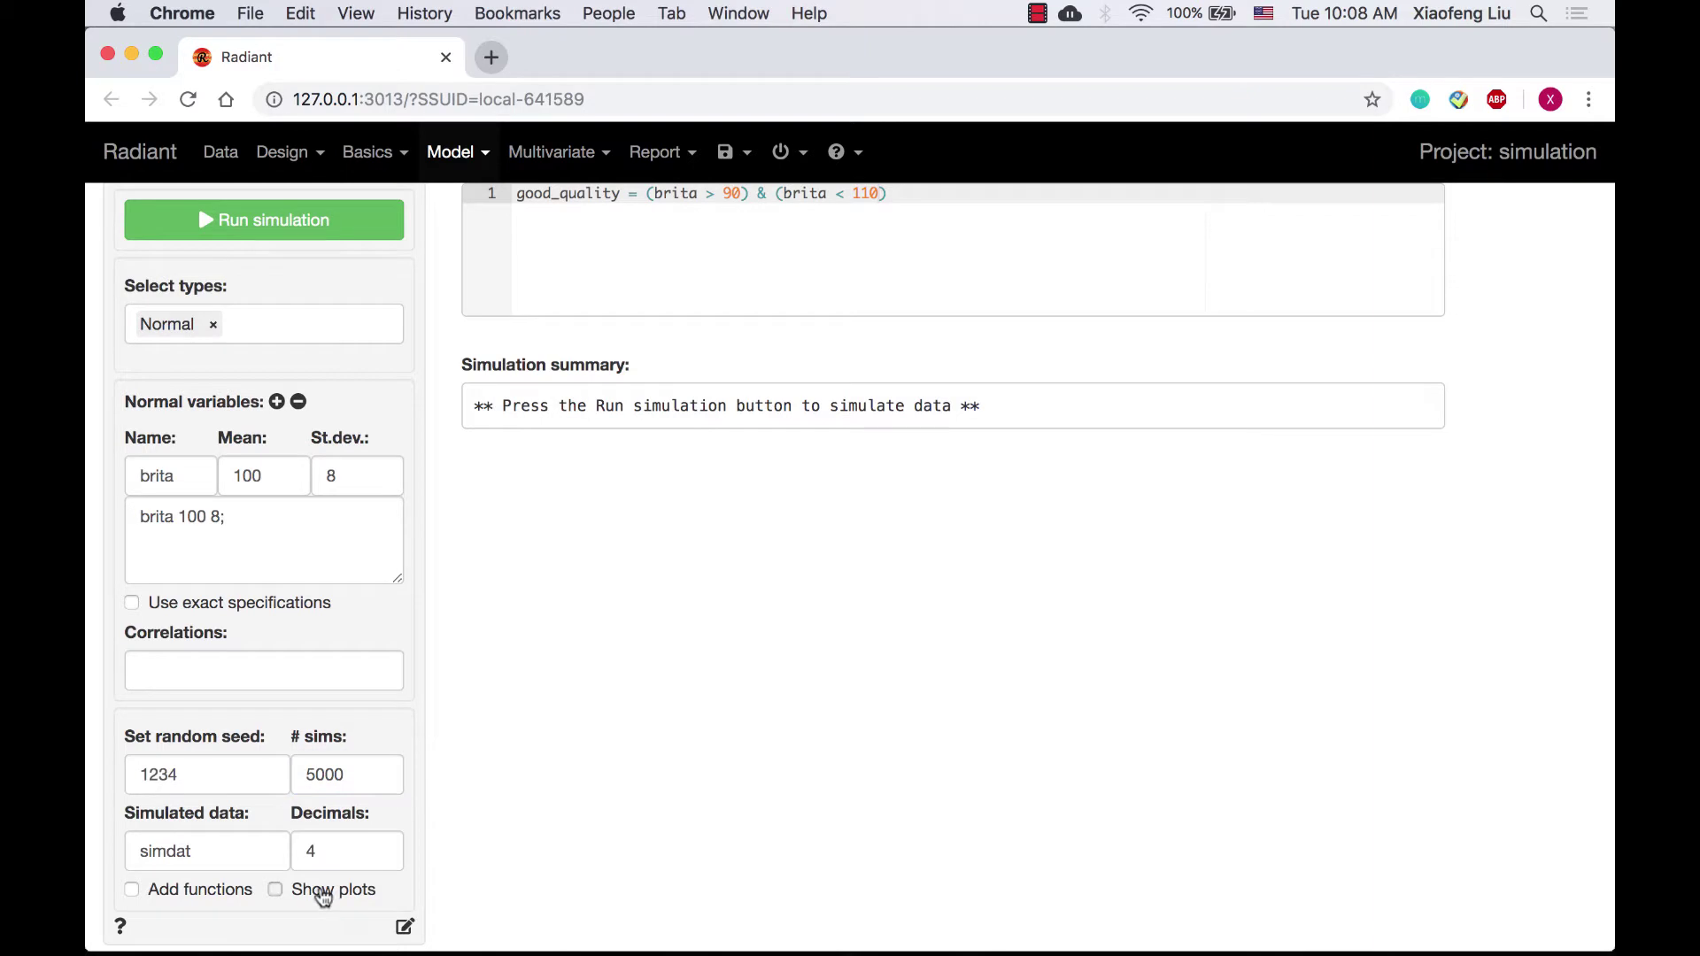
pyautogui.click(326, 890)
pyautogui.scroll(2, 312, 533)
# Run the simulation and check good_quality TRUE in 3,958 of 5,000 draws (0.7916).
pyautogui.click(264, 321)
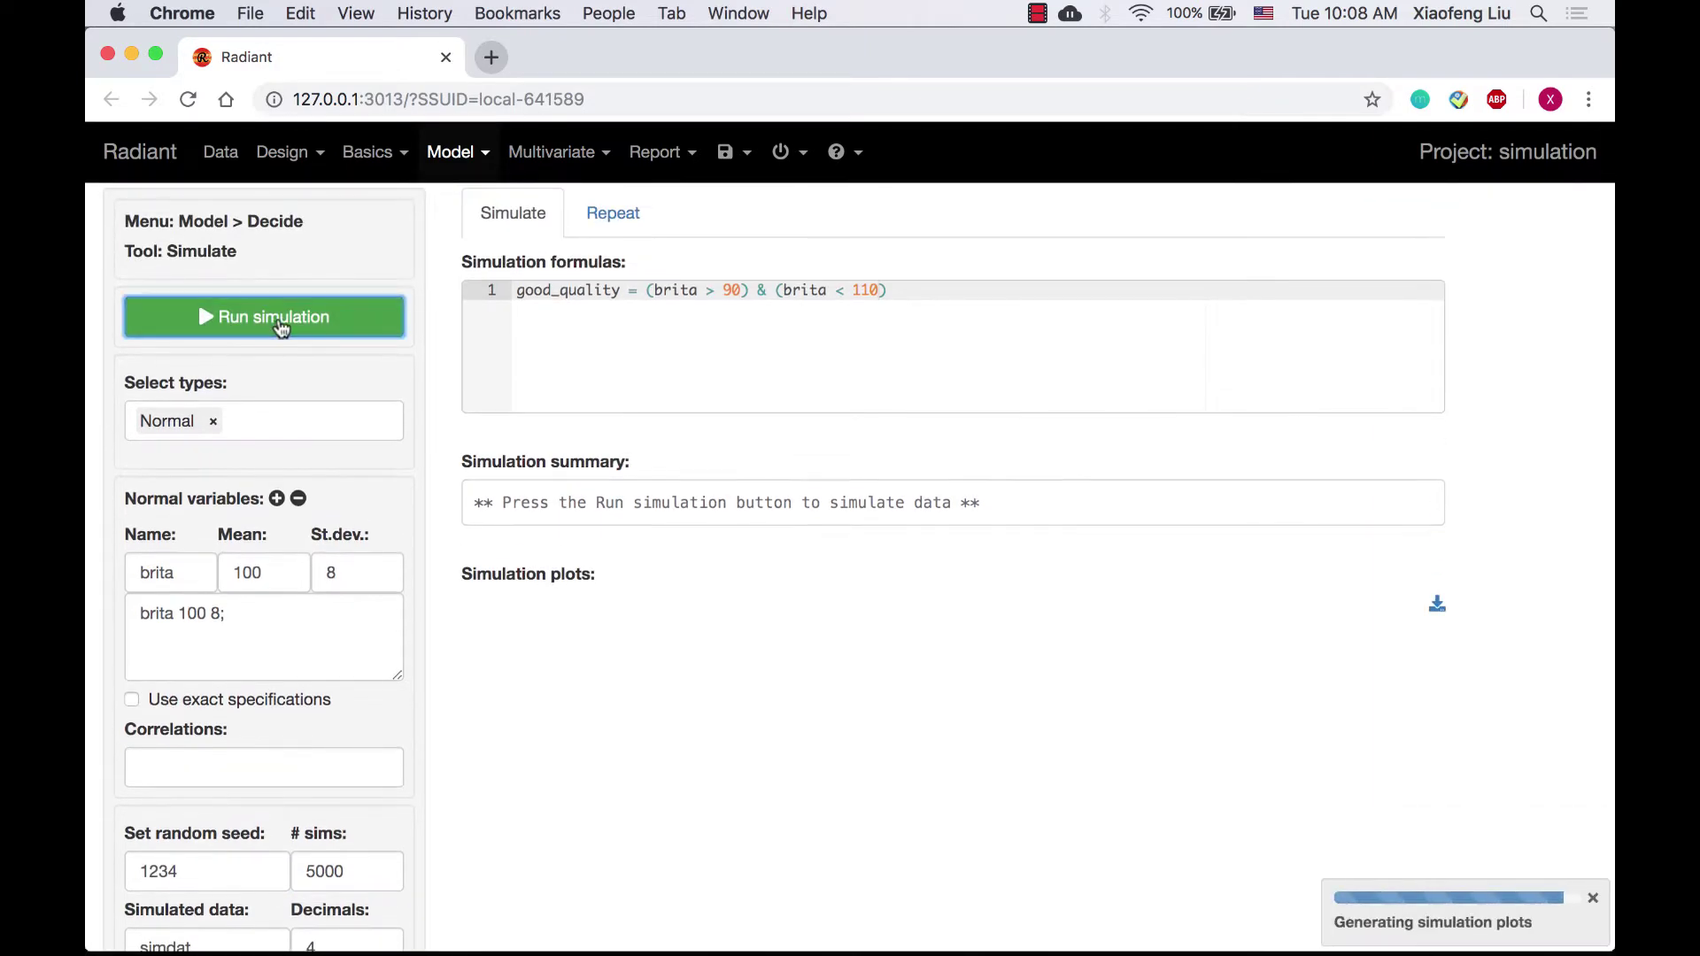
pyautogui.scroll(-5, 820, 590)
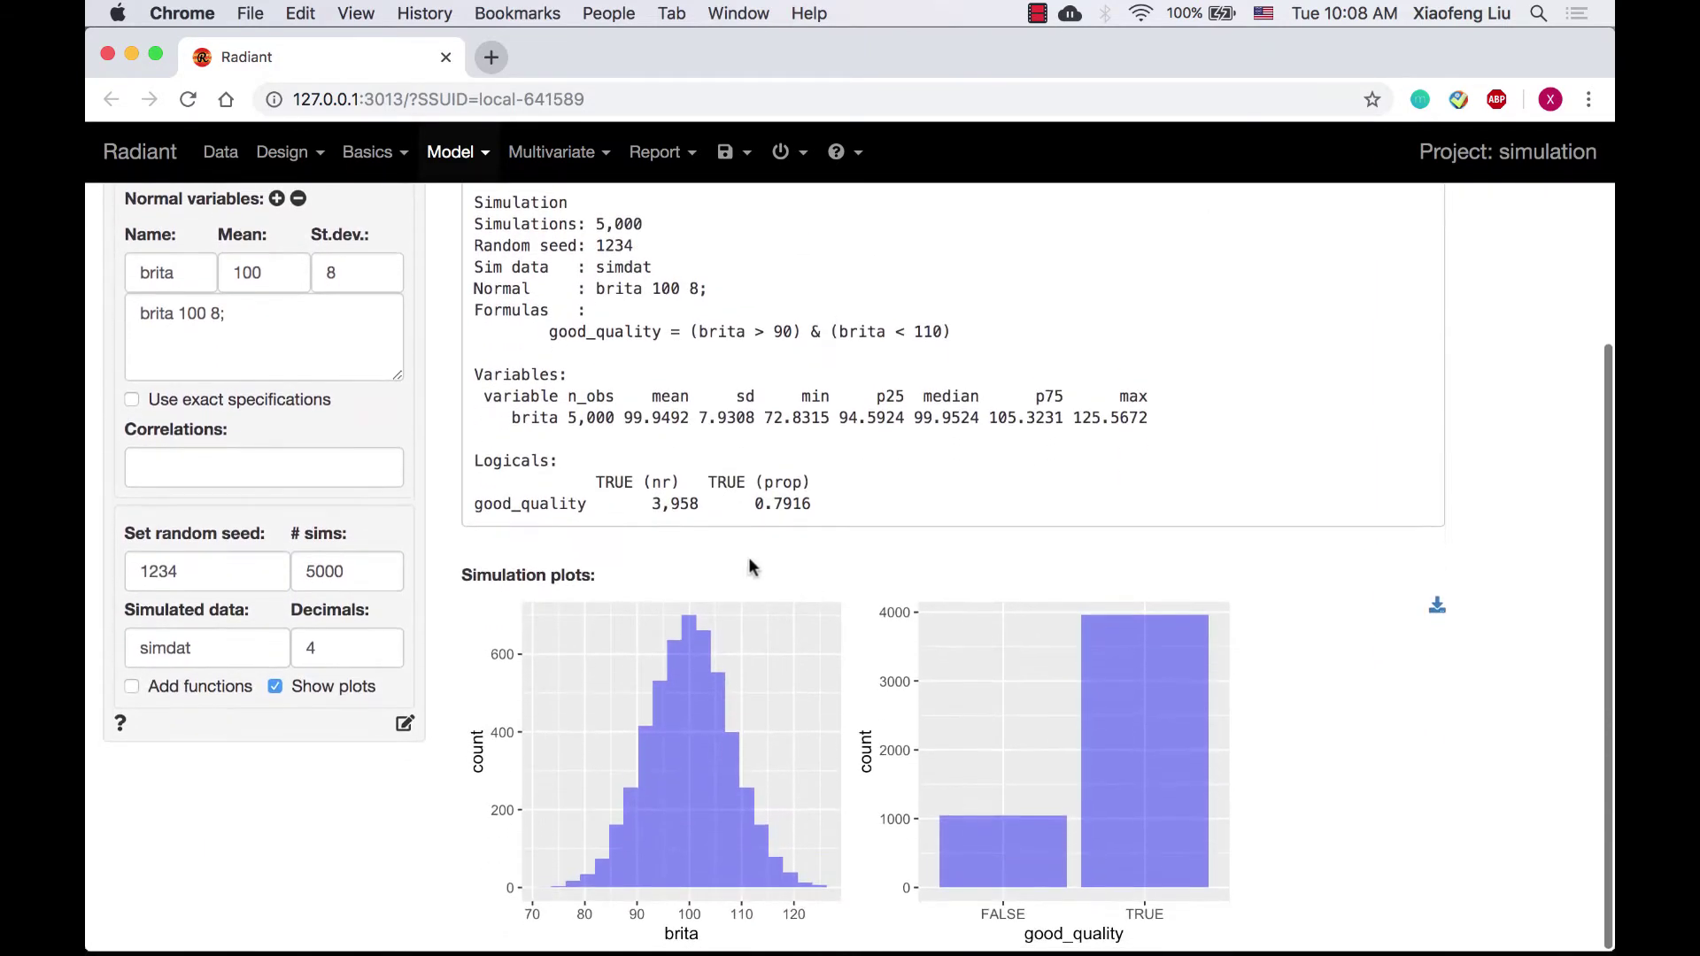
pyautogui.moveTo(652, 504); pyautogui.dragTo(713, 504)
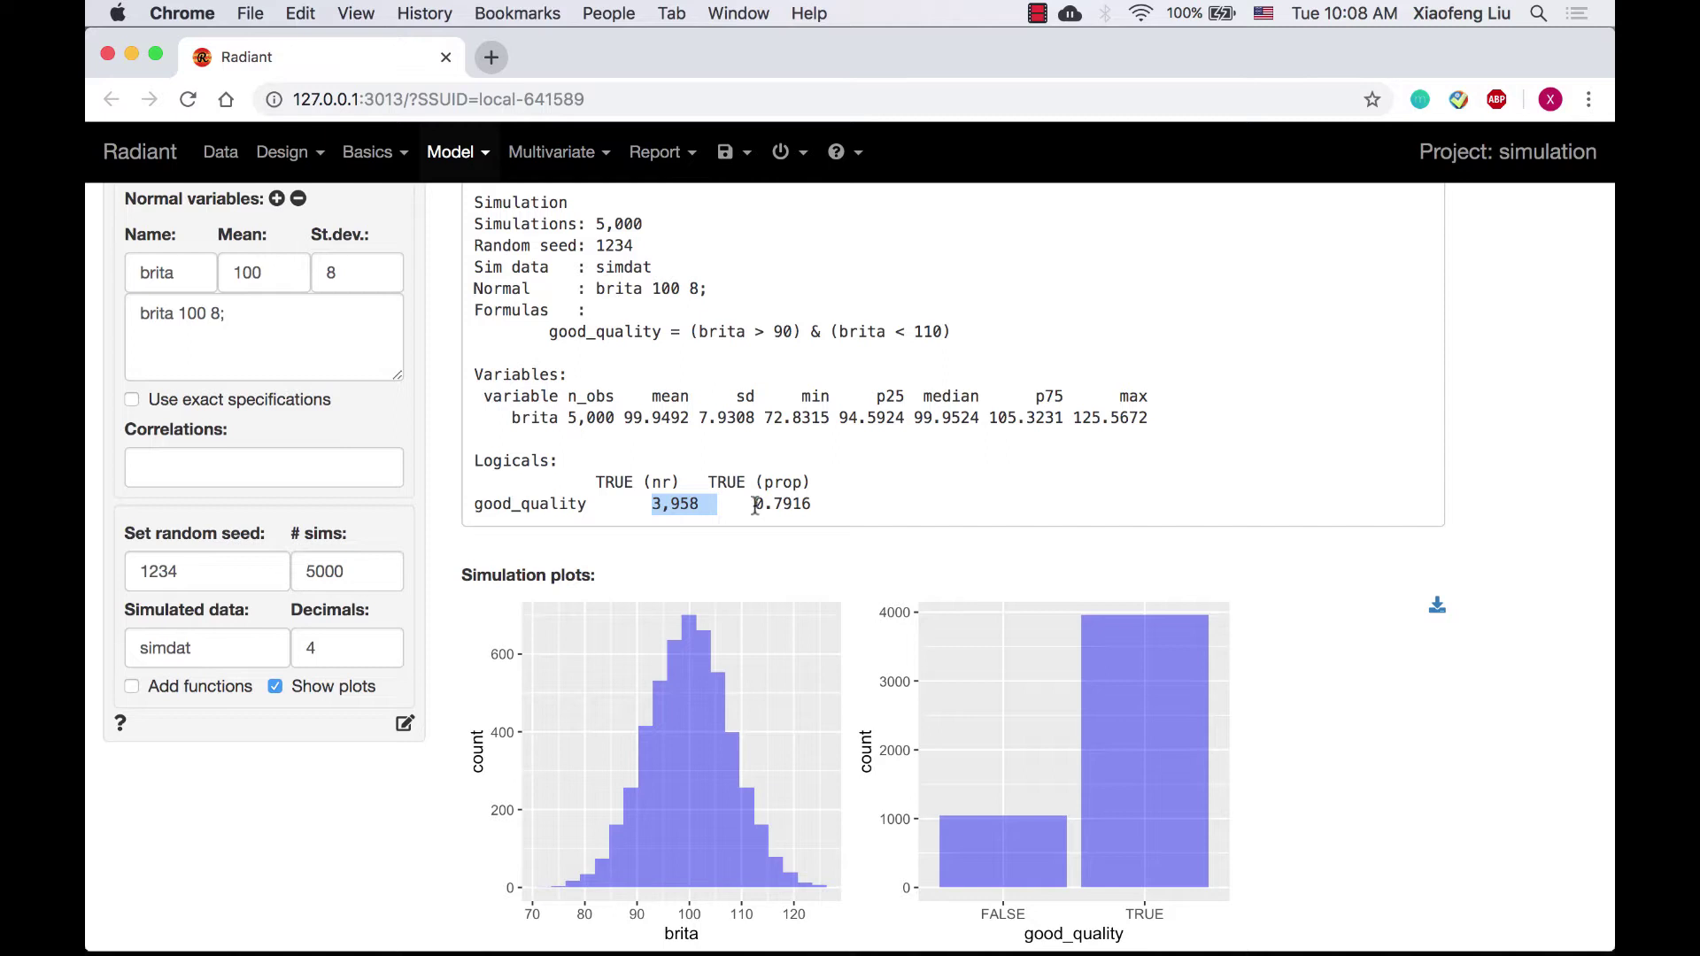
pyautogui.moveTo(753, 504); pyautogui.dragTo(842, 505)
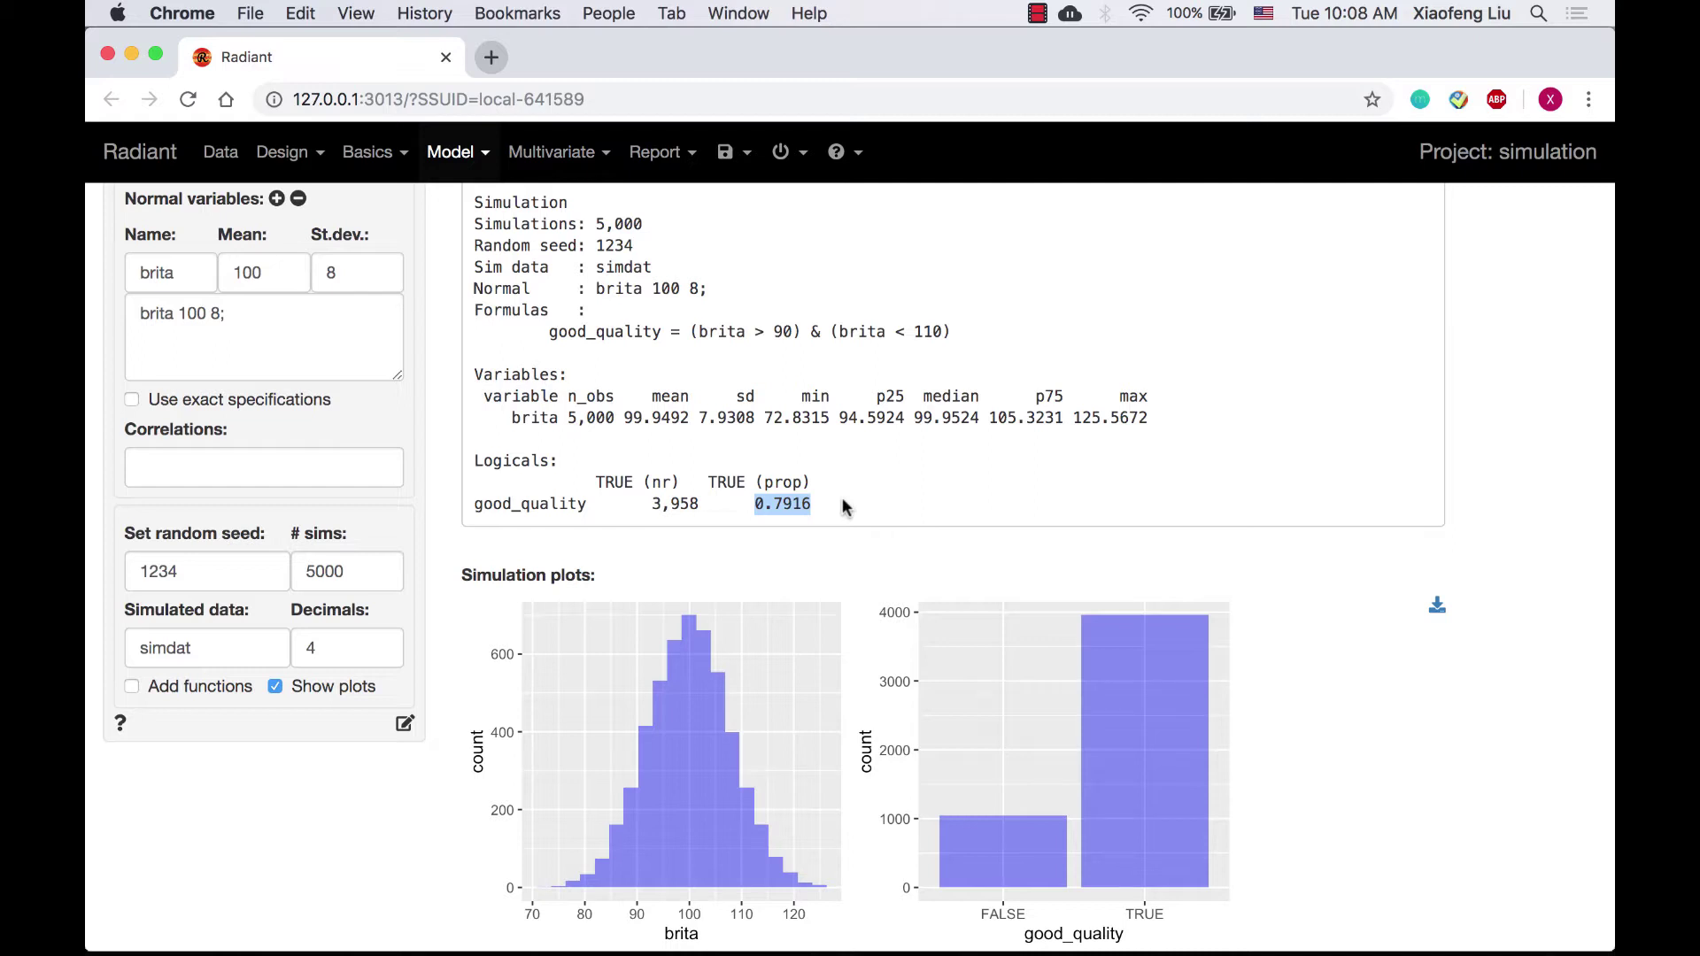
pyautogui.scroll(5, 842, 498)
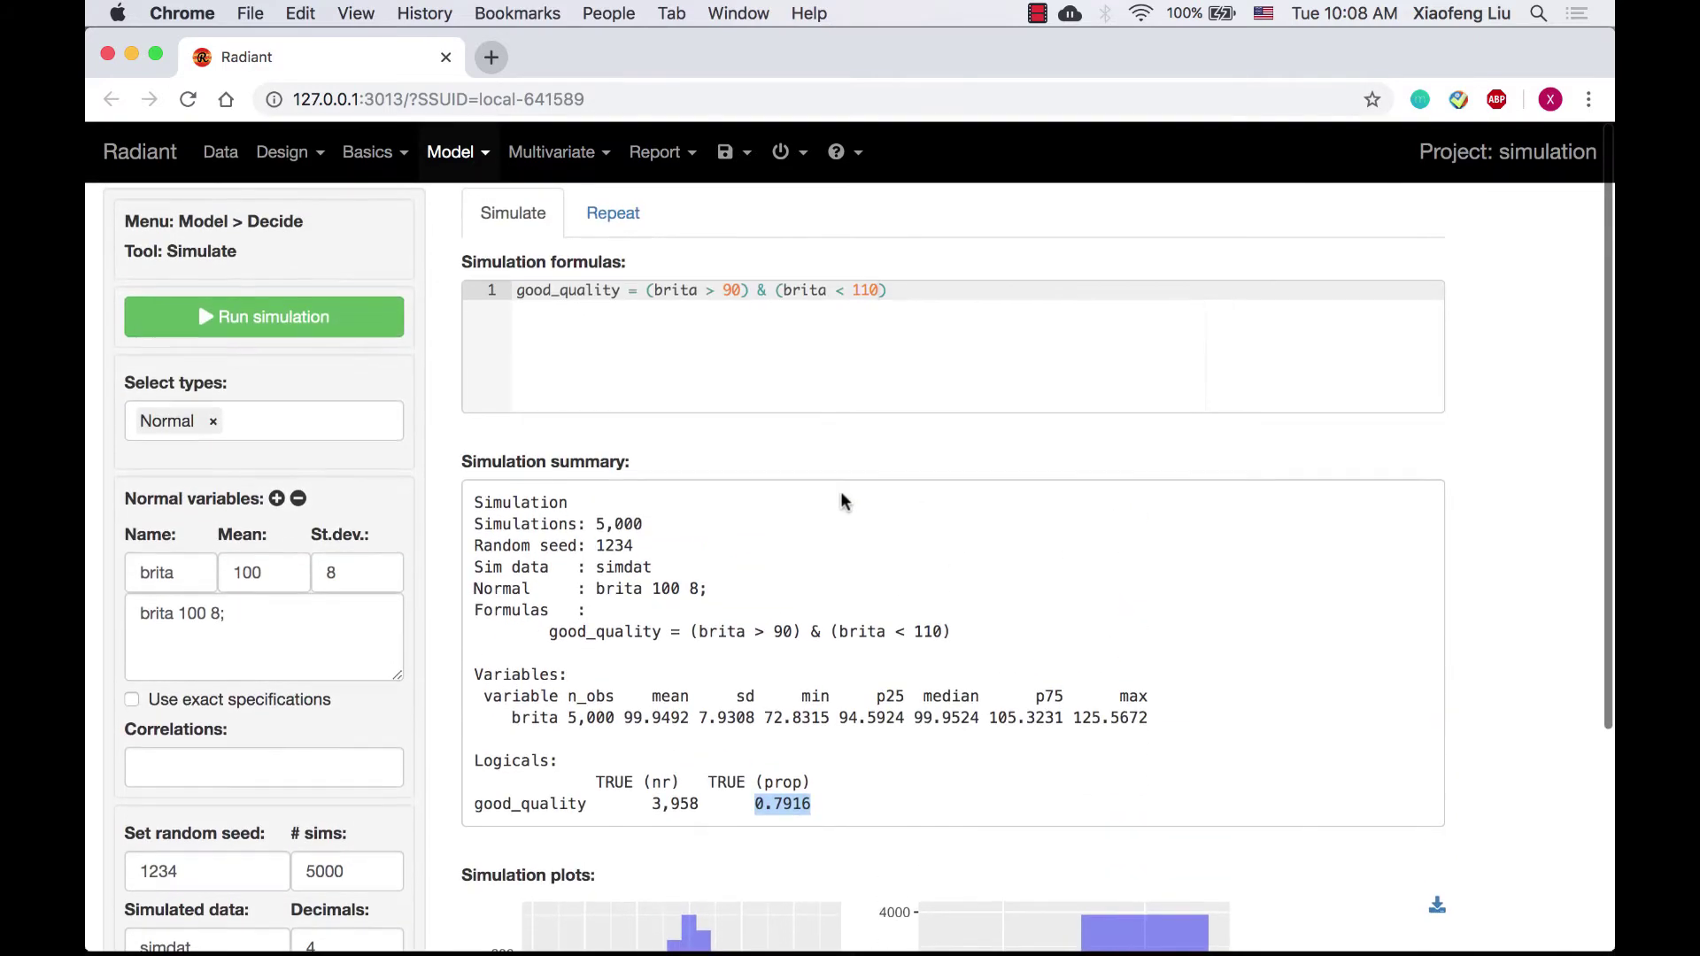
# In Repeat, re-simulate brita and output good_quality, summed per Simulation.
pyautogui.click(617, 214)
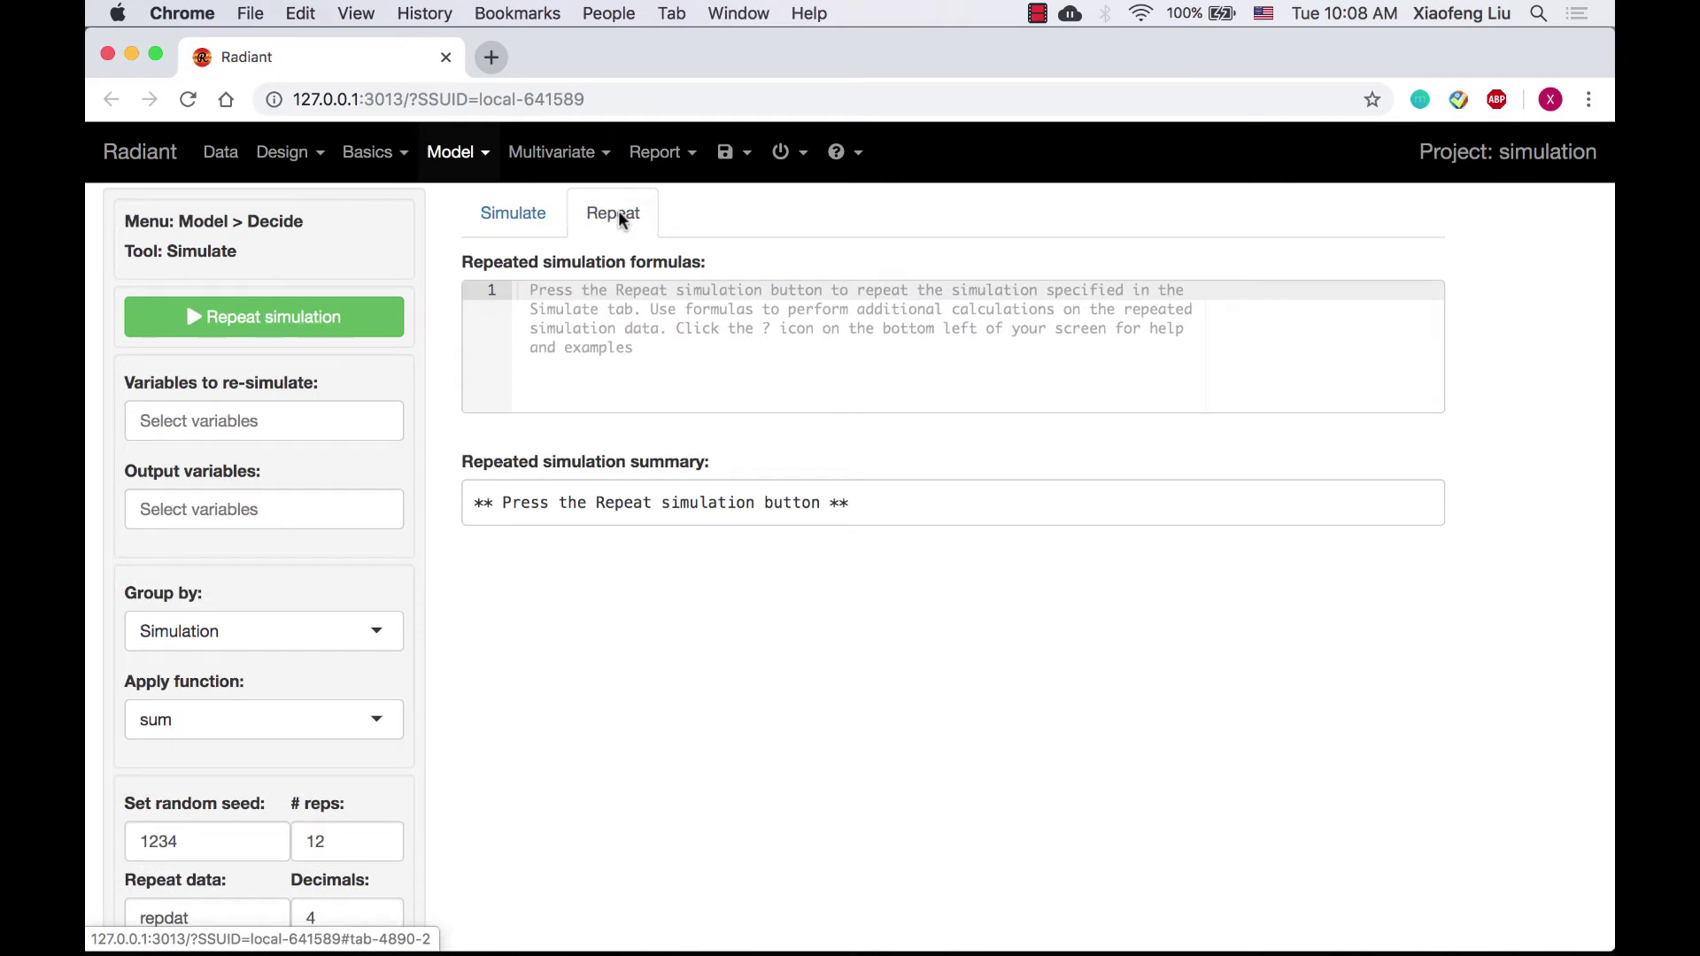
pyautogui.click(363, 411)
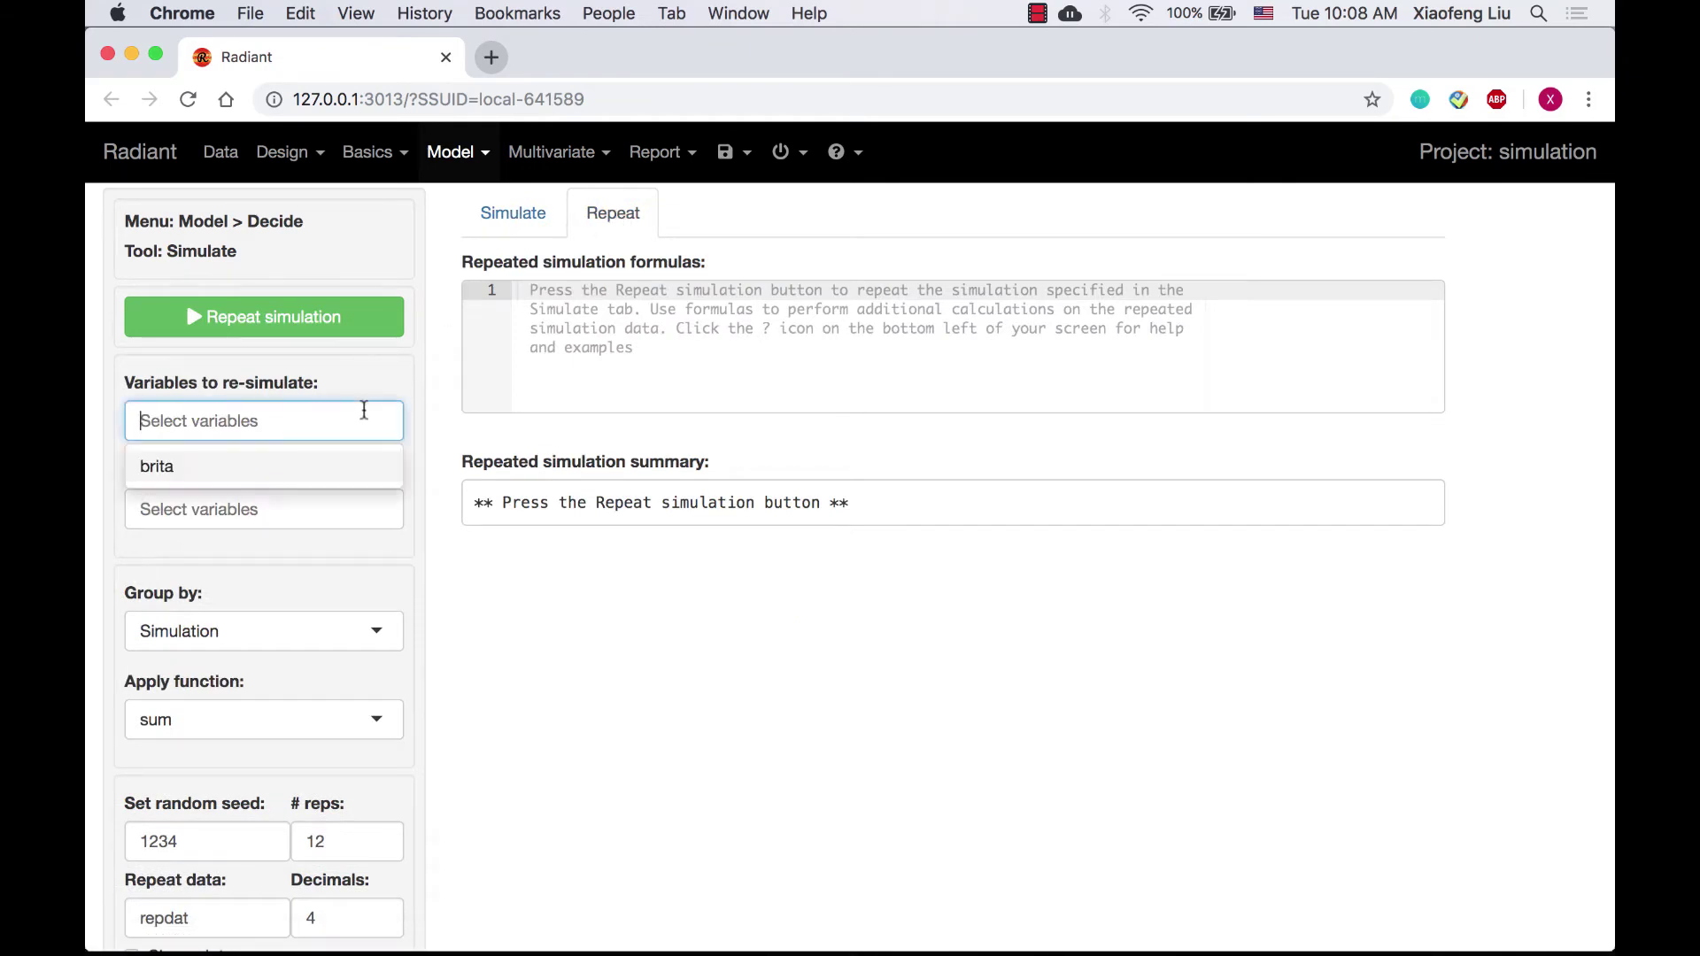
pyautogui.click(339, 466)
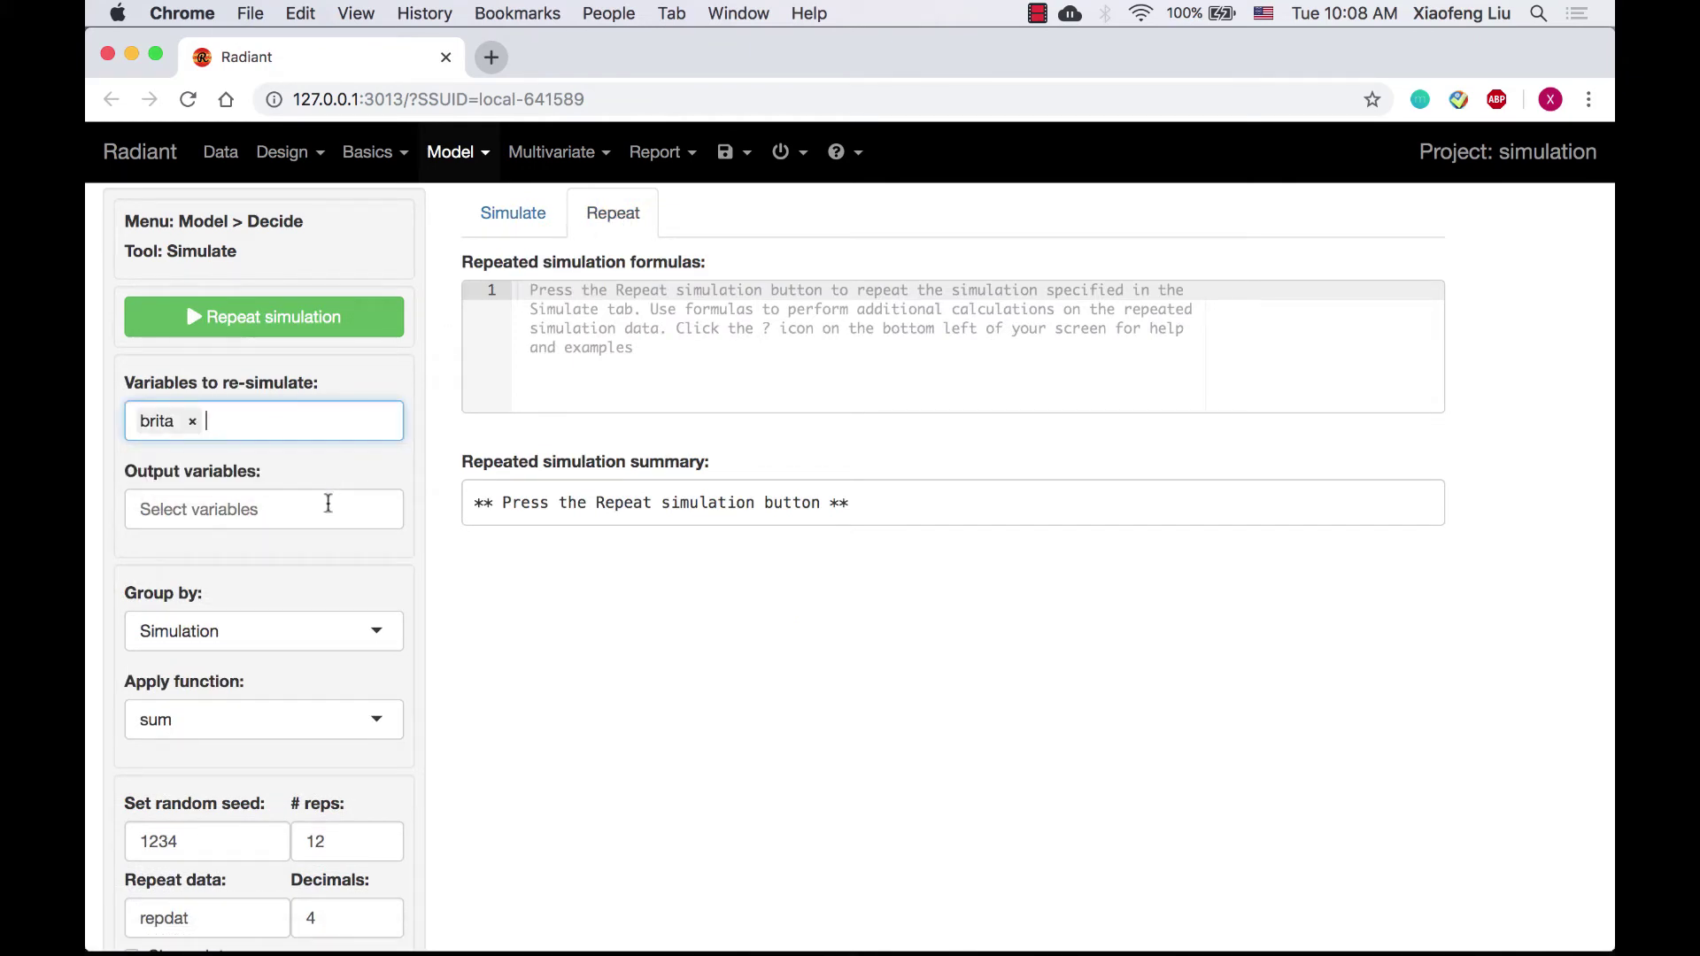
pyautogui.click(327, 504)
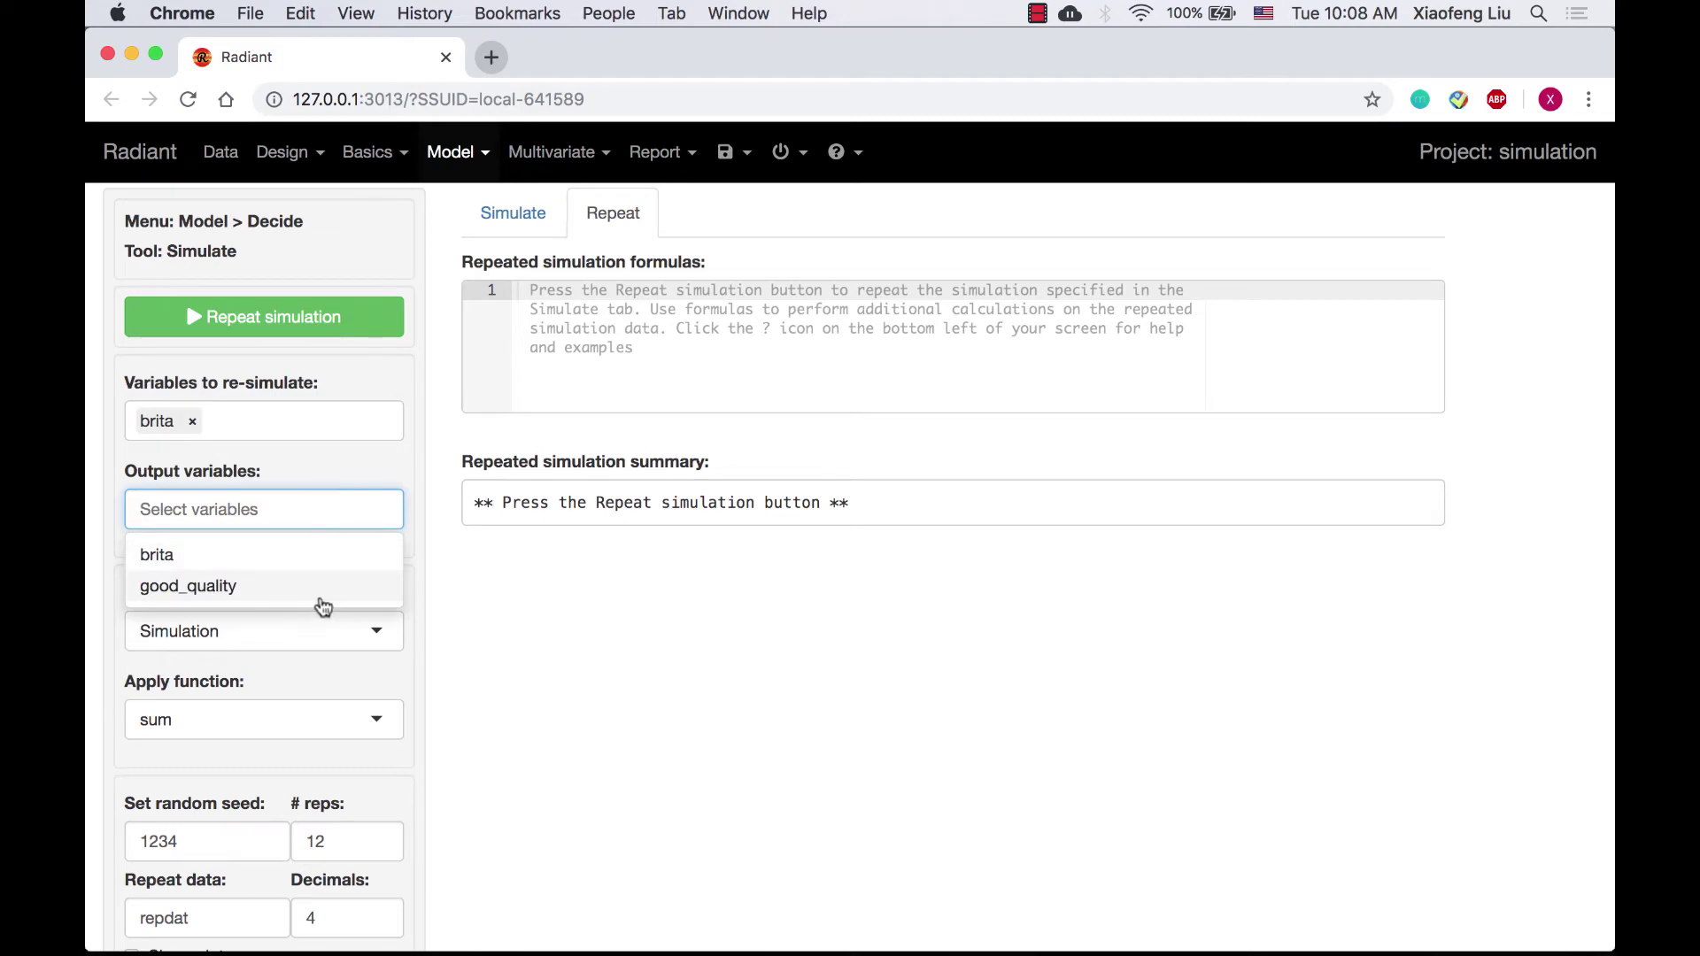
pyautogui.click(324, 594)
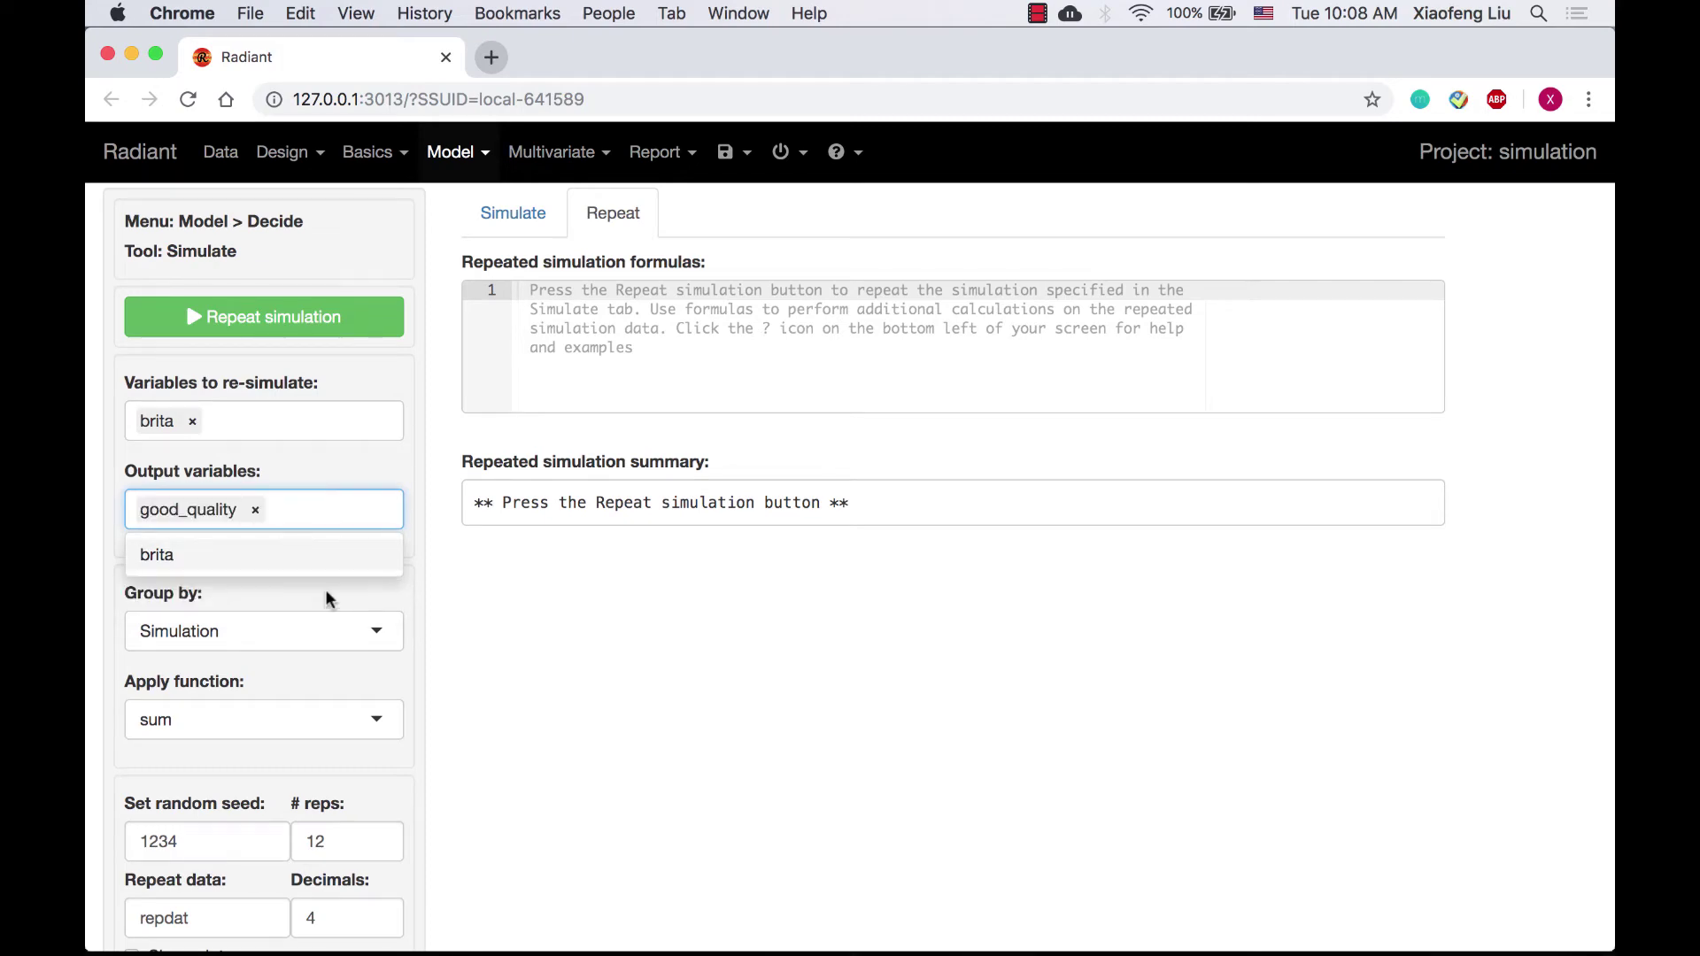
pyautogui.click(332, 602)
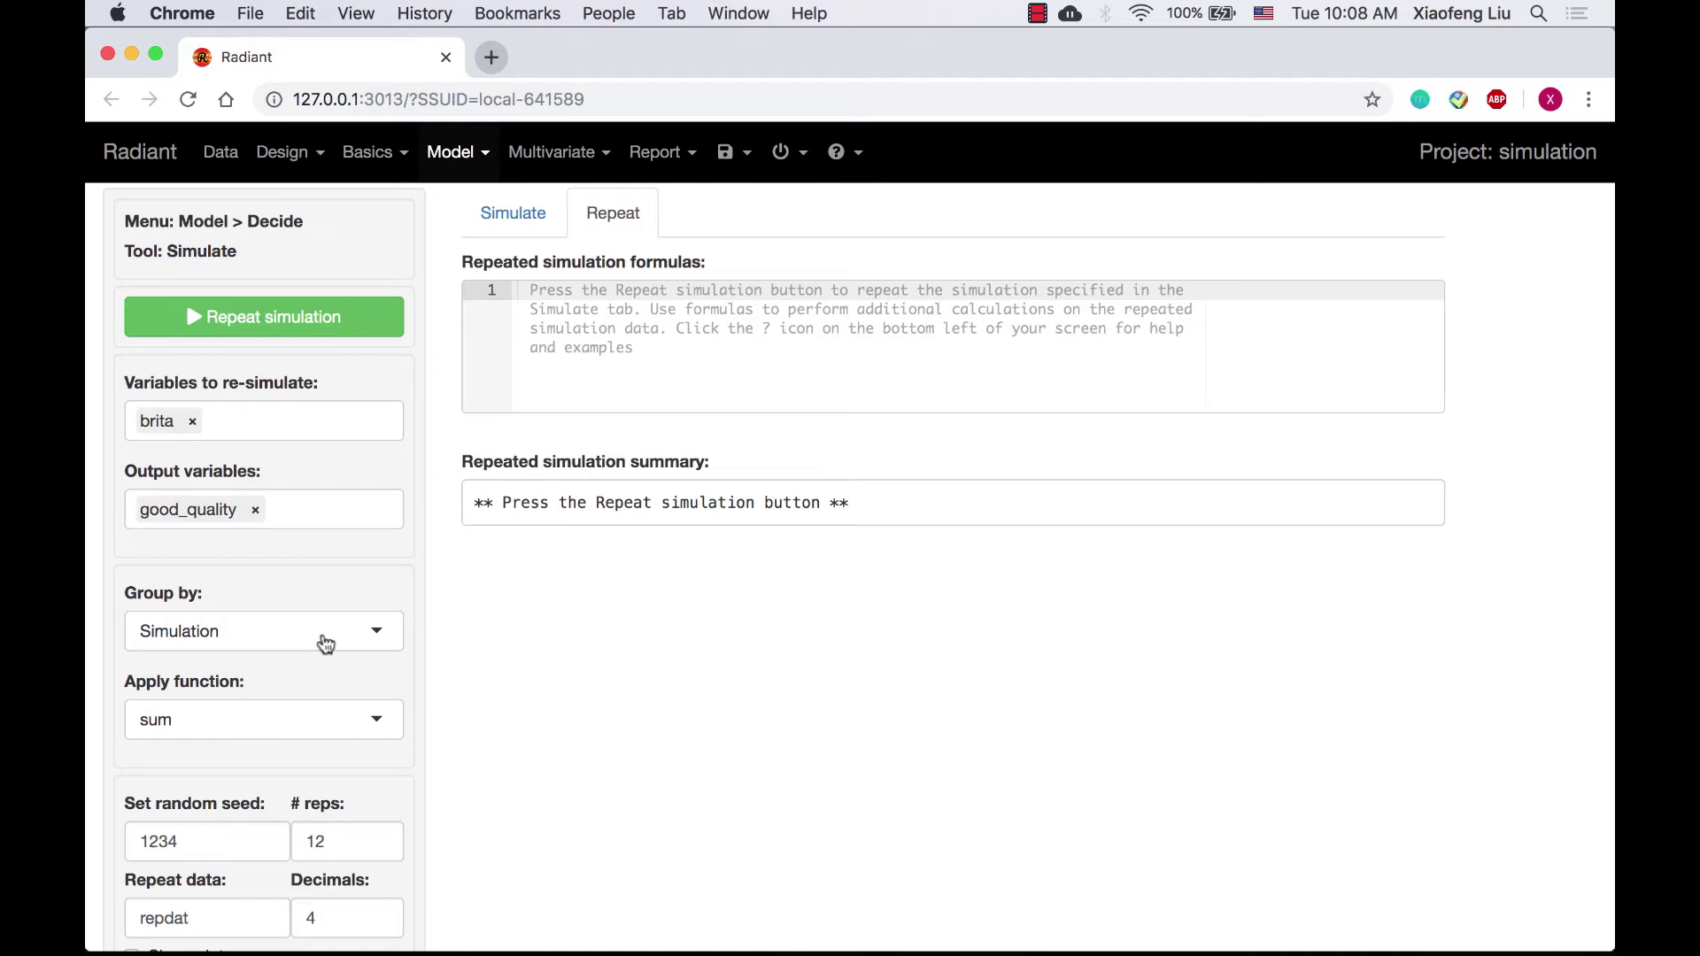
pyautogui.click(326, 633)
pyautogui.click(363, 676)
pyautogui.click(364, 709)
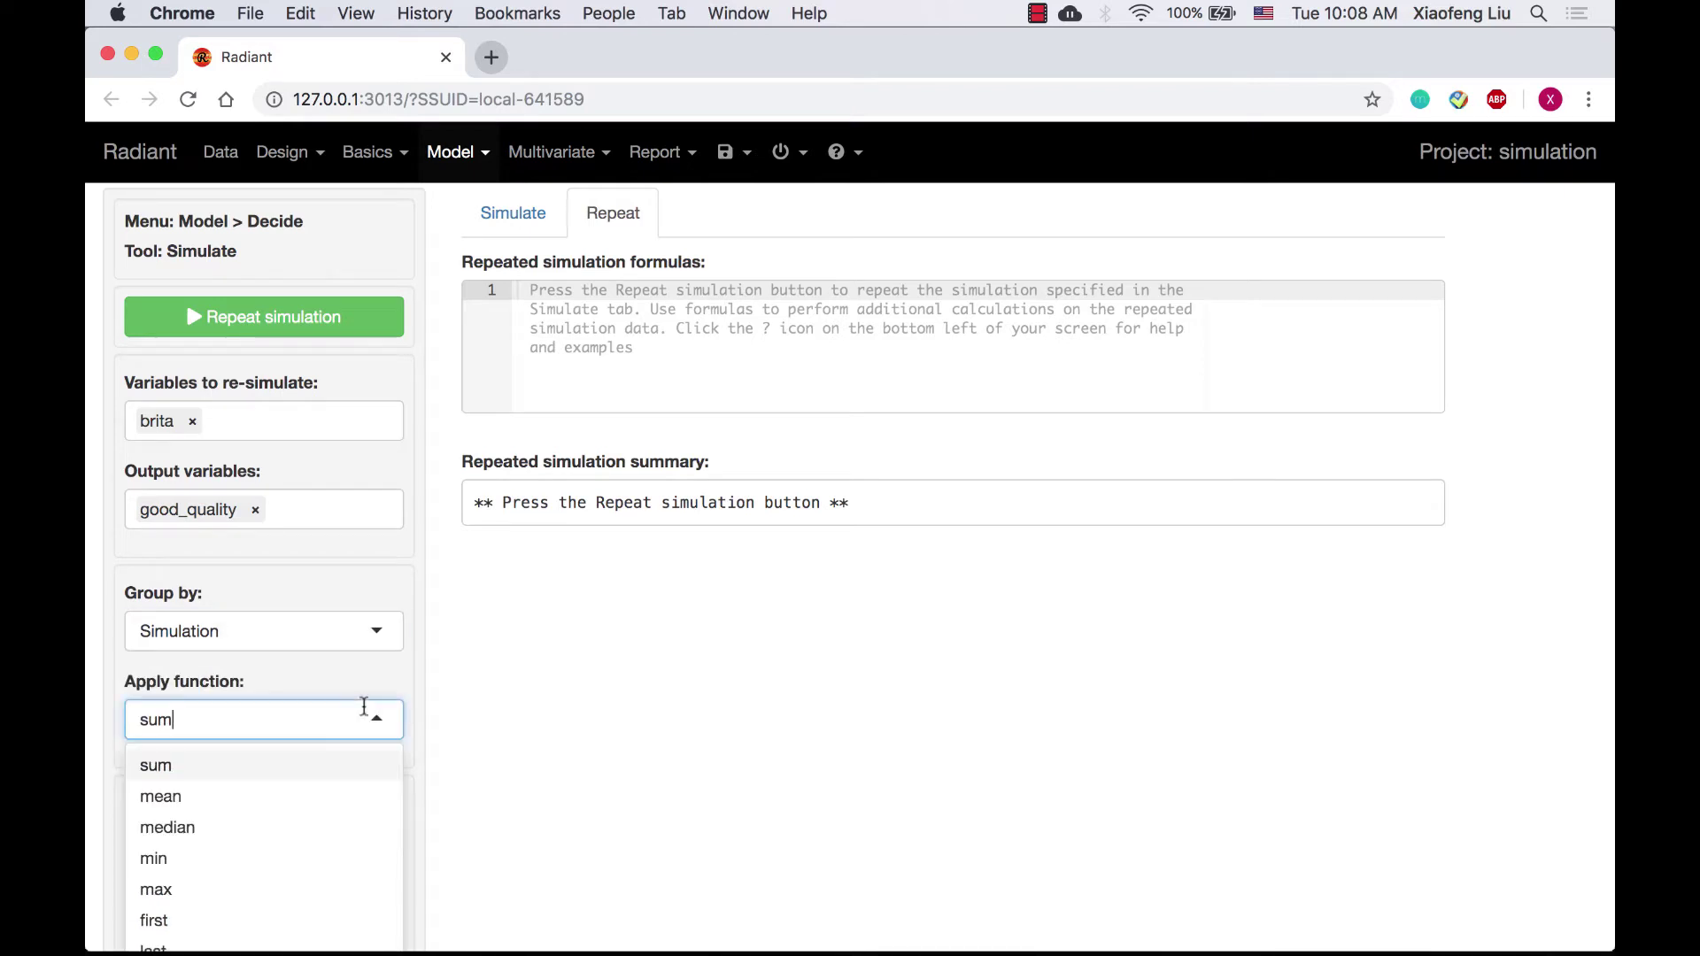
pyautogui.click(360, 761)
# Set # reps to 5 and enable Show plots for the repeated simulation.
pyautogui.scroll(-2, 360, 759)
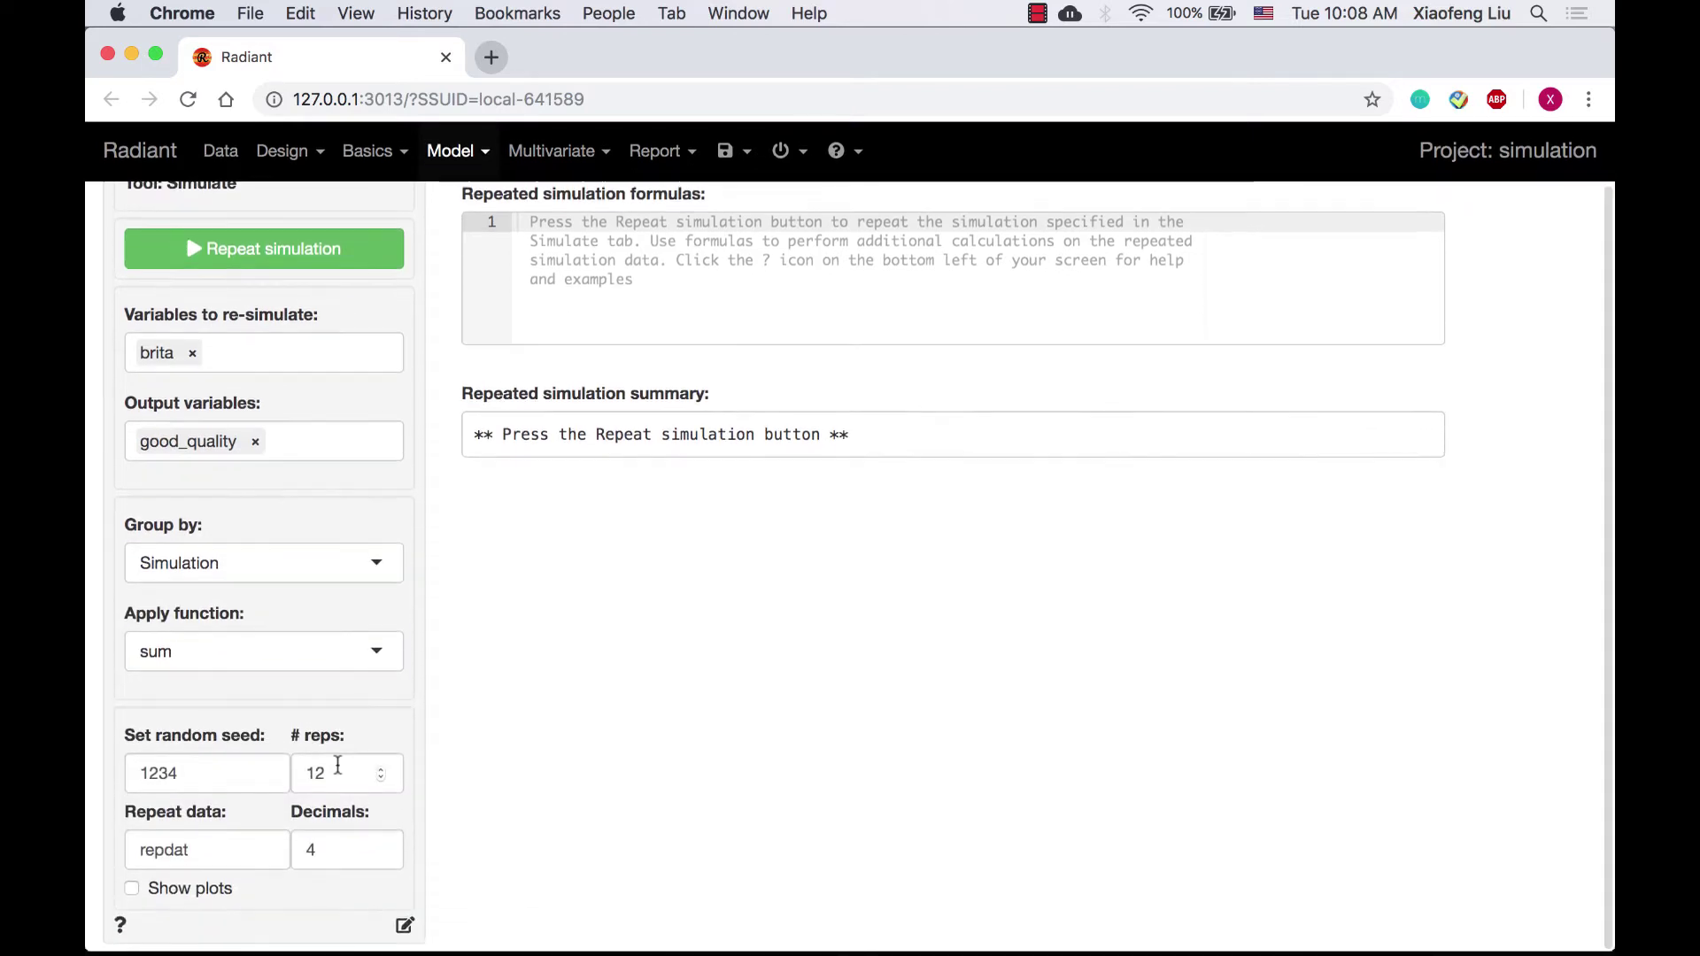
pyautogui.doubleClick(337, 765)
pyautogui.write('5')
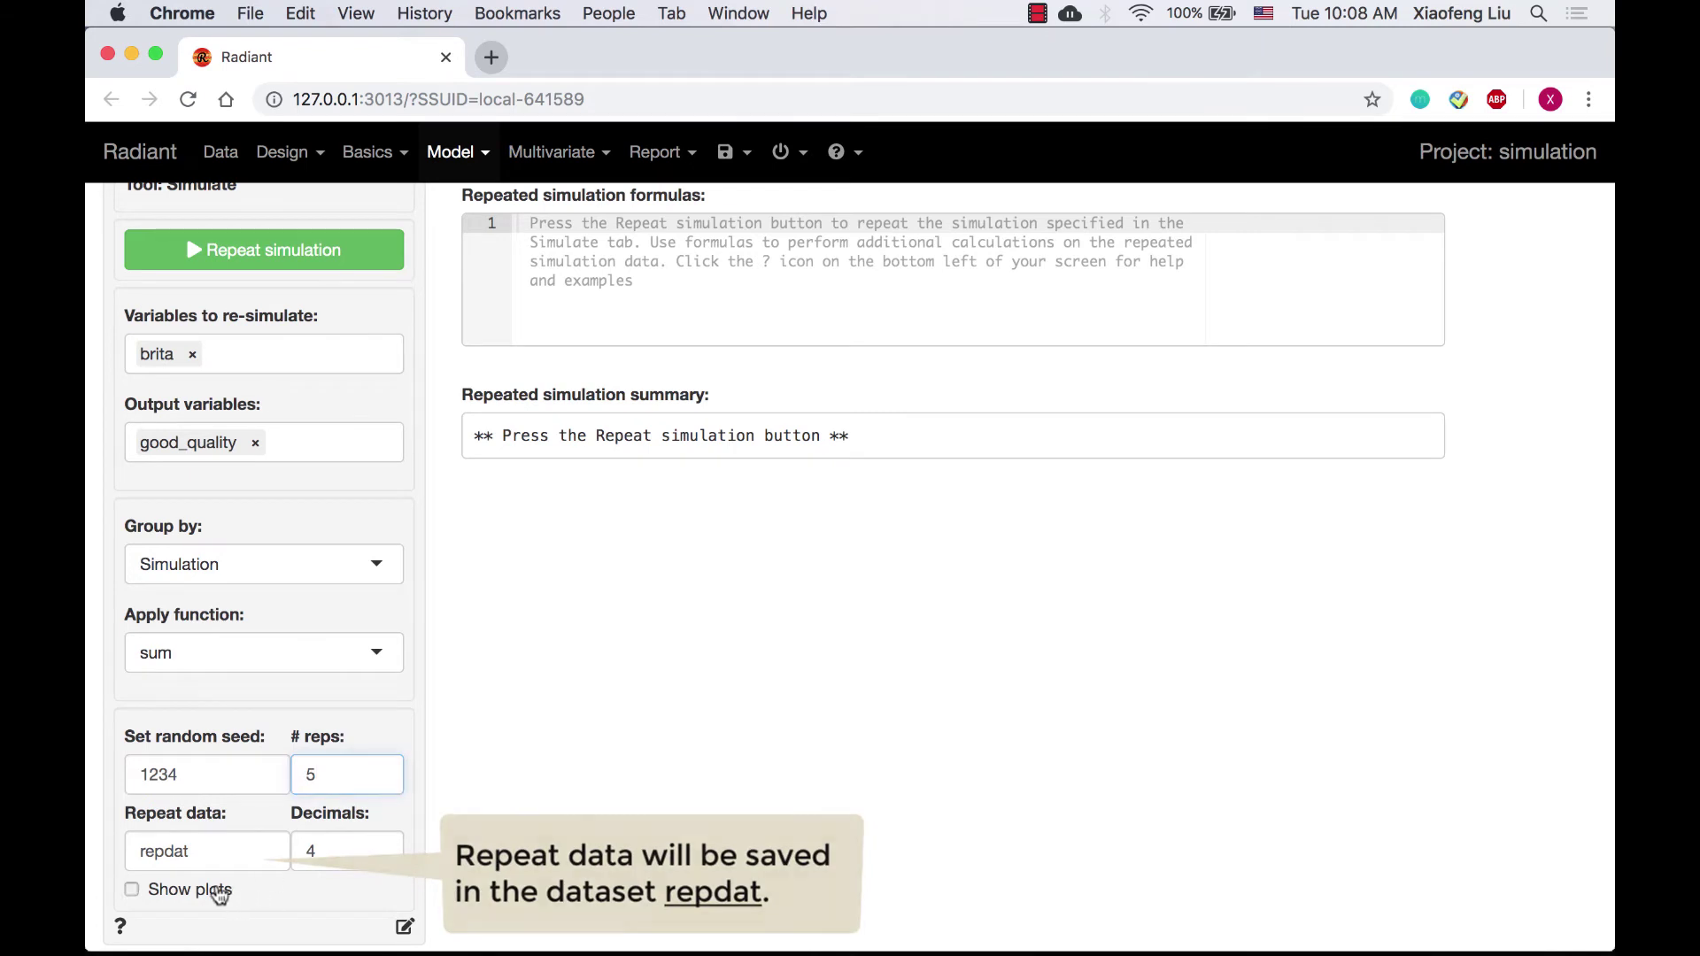
pyautogui.click(218, 892)
pyautogui.scroll(2, 611, 614)
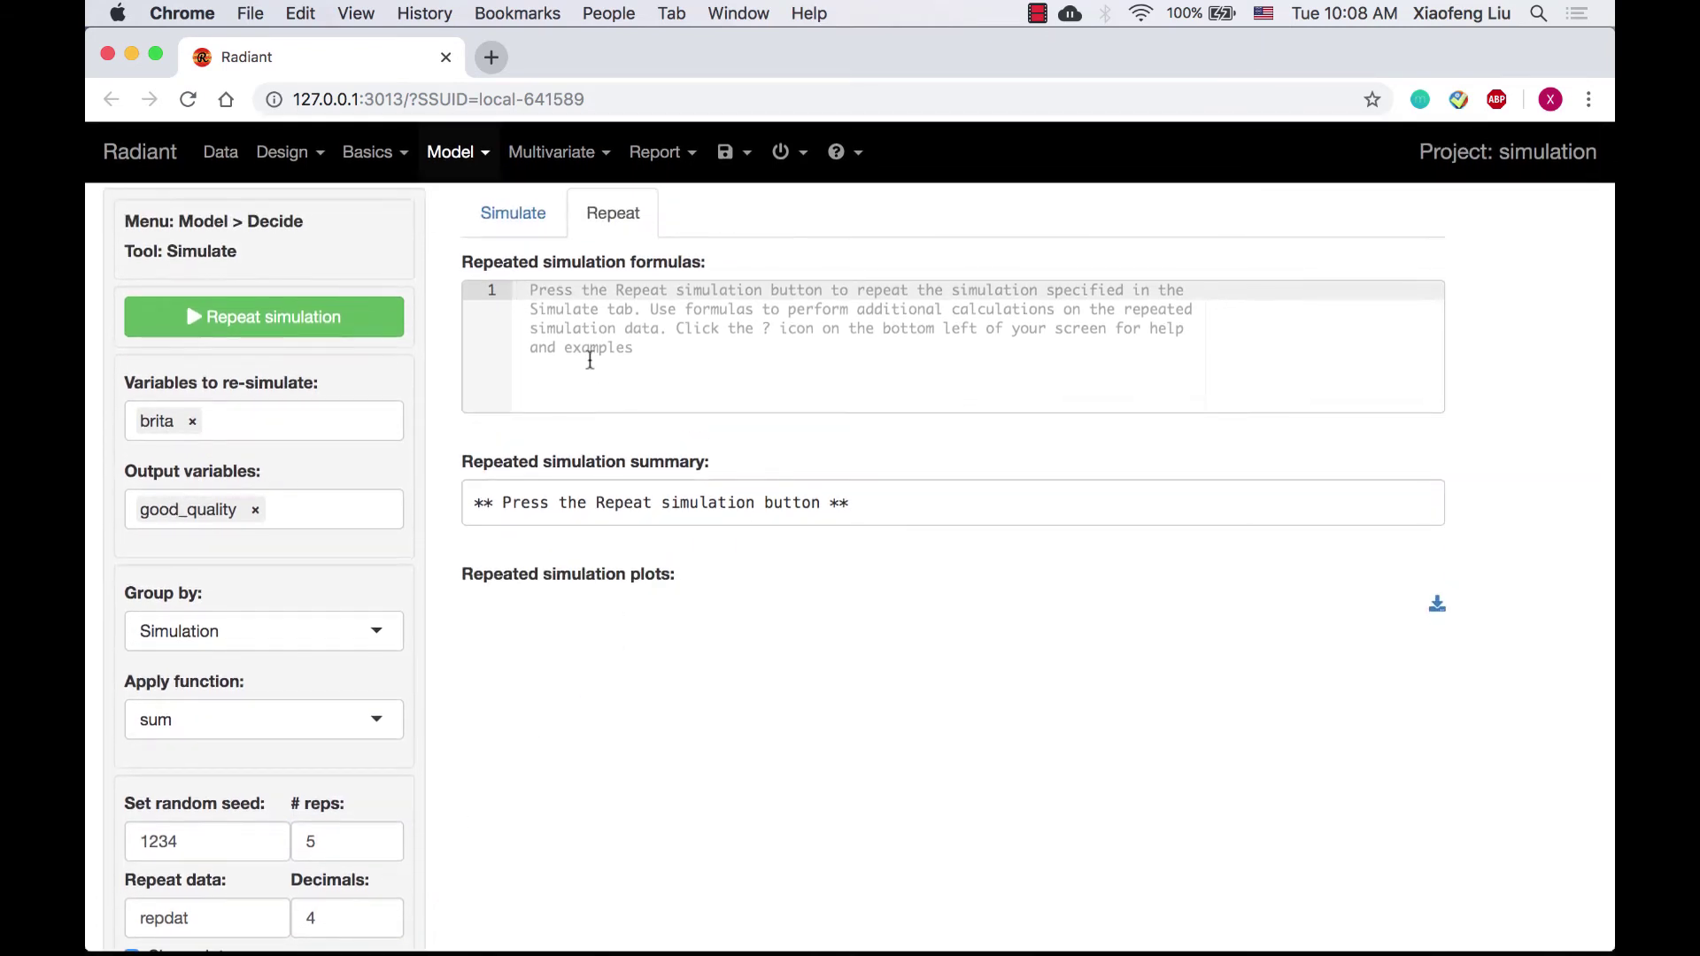
# Add good_quality_3 = good_quality >= 3 and run the repeat, giving TRUE 0.9348.
pyautogui.click(589, 360)
pyautogui.write('good_')
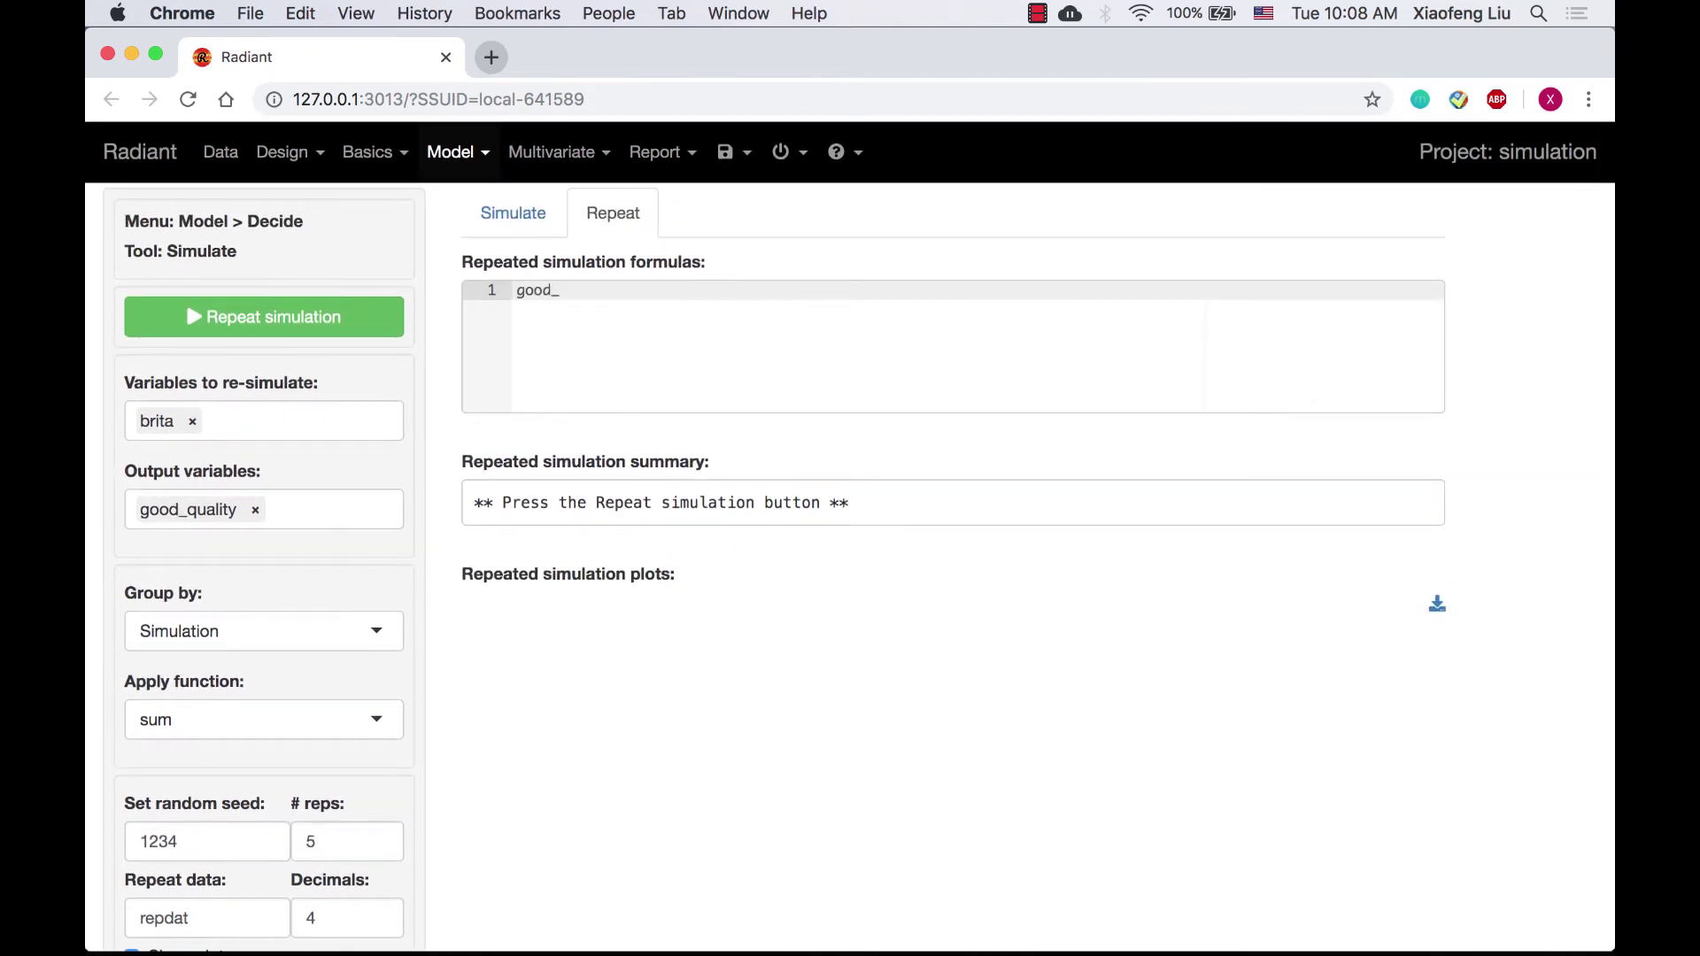
pyautogui.write('quality_3 = good_quality >= ')
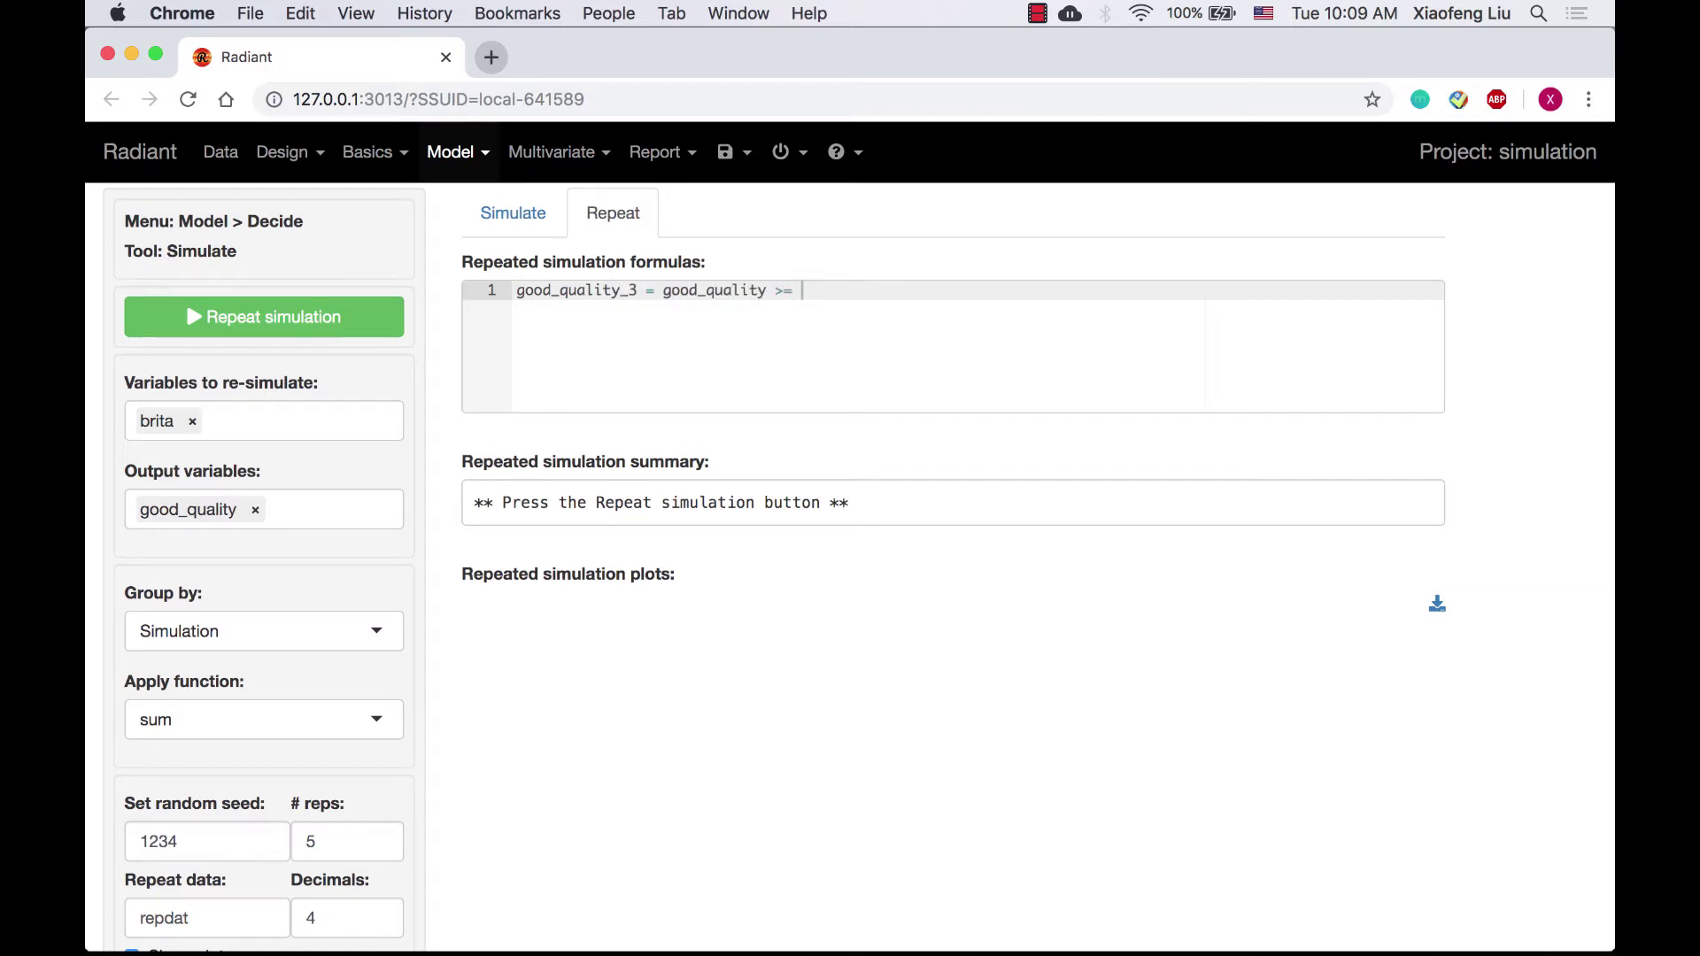
pyautogui.write('3')
pyautogui.click(286, 329)
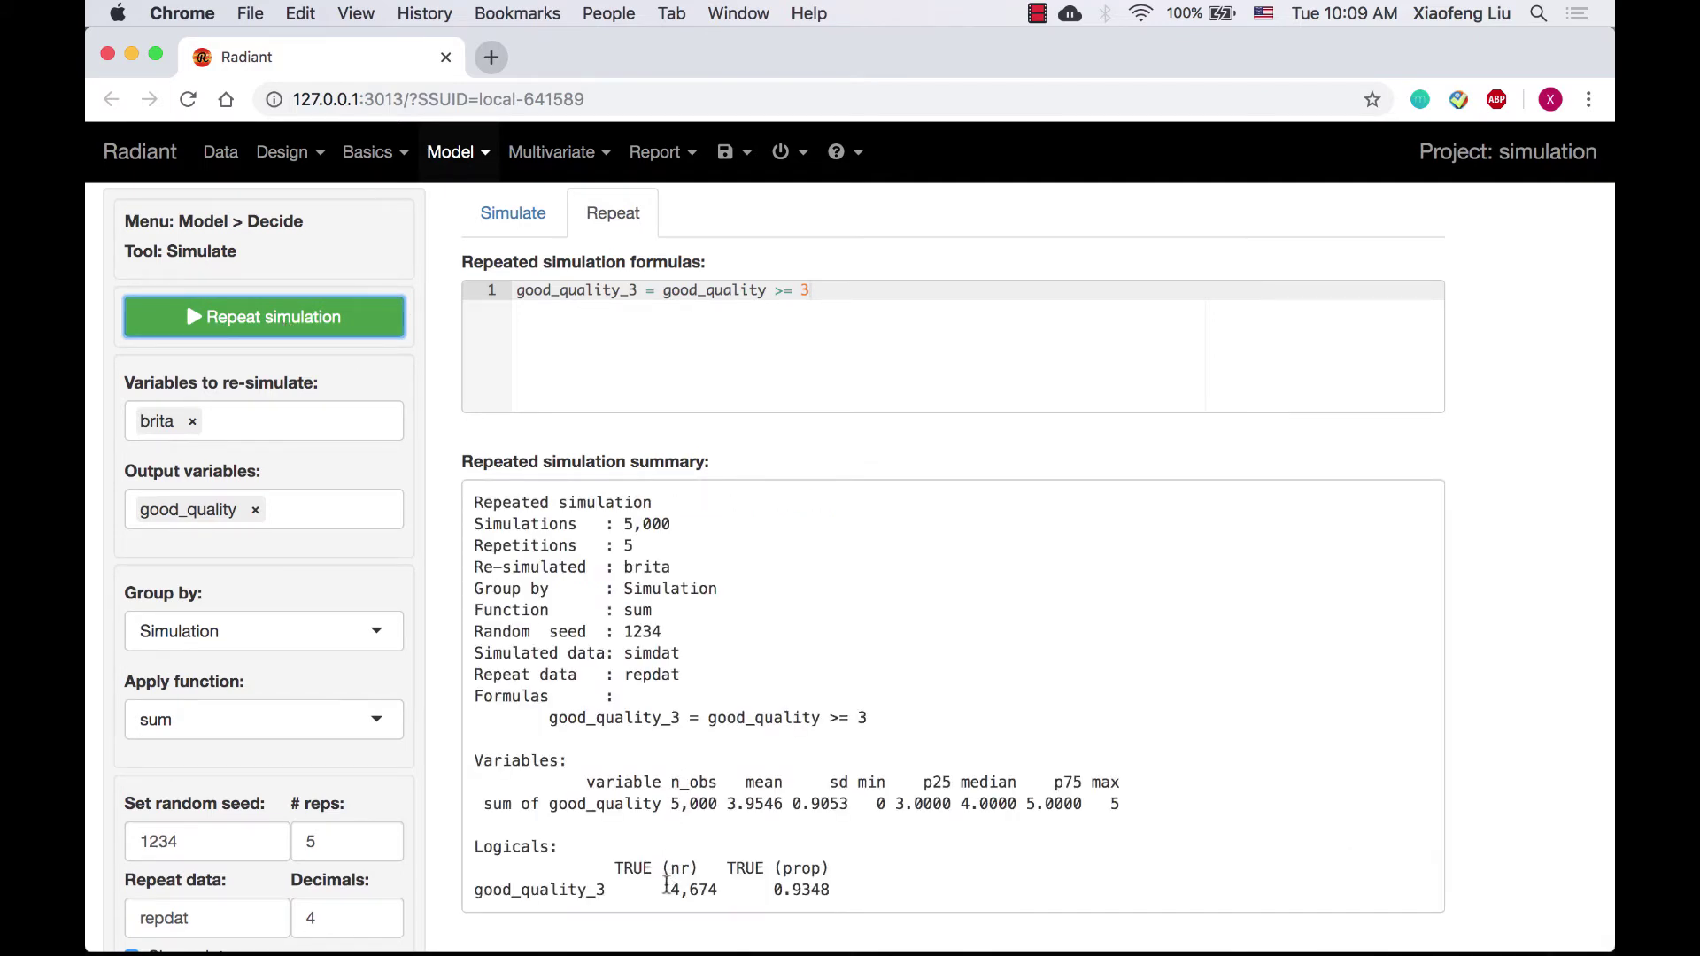
pyautogui.moveTo(669, 889); pyautogui.dragTo(724, 890)
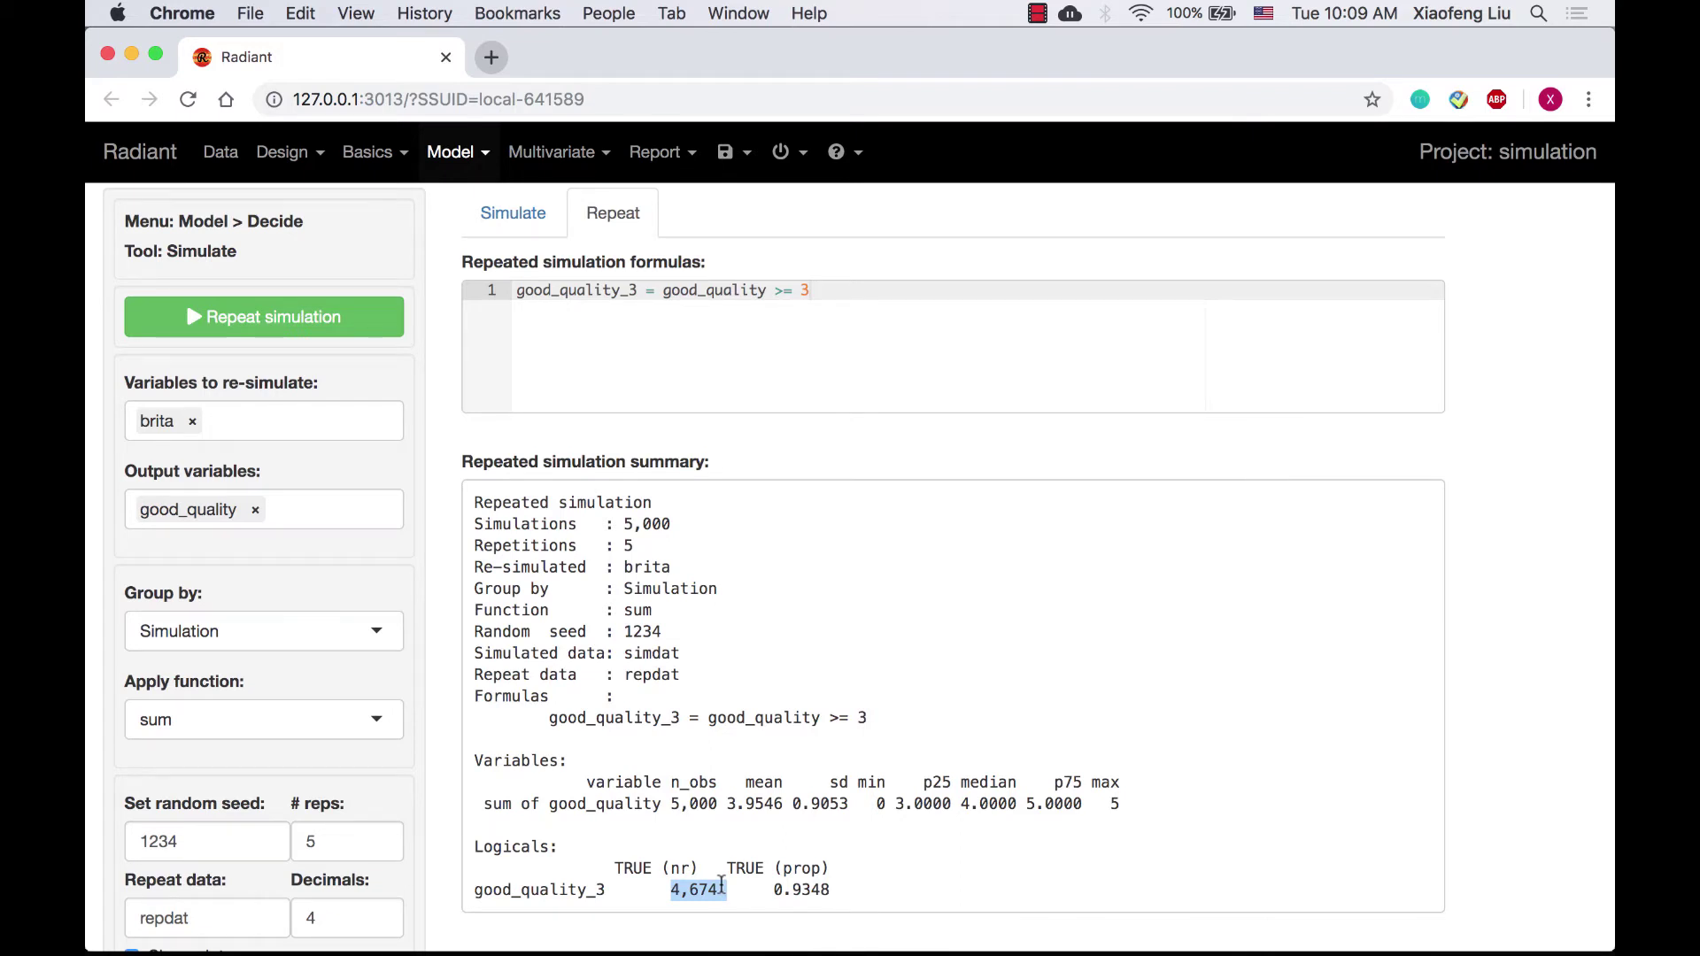
pyautogui.moveTo(773, 889); pyautogui.dragTo(866, 900)
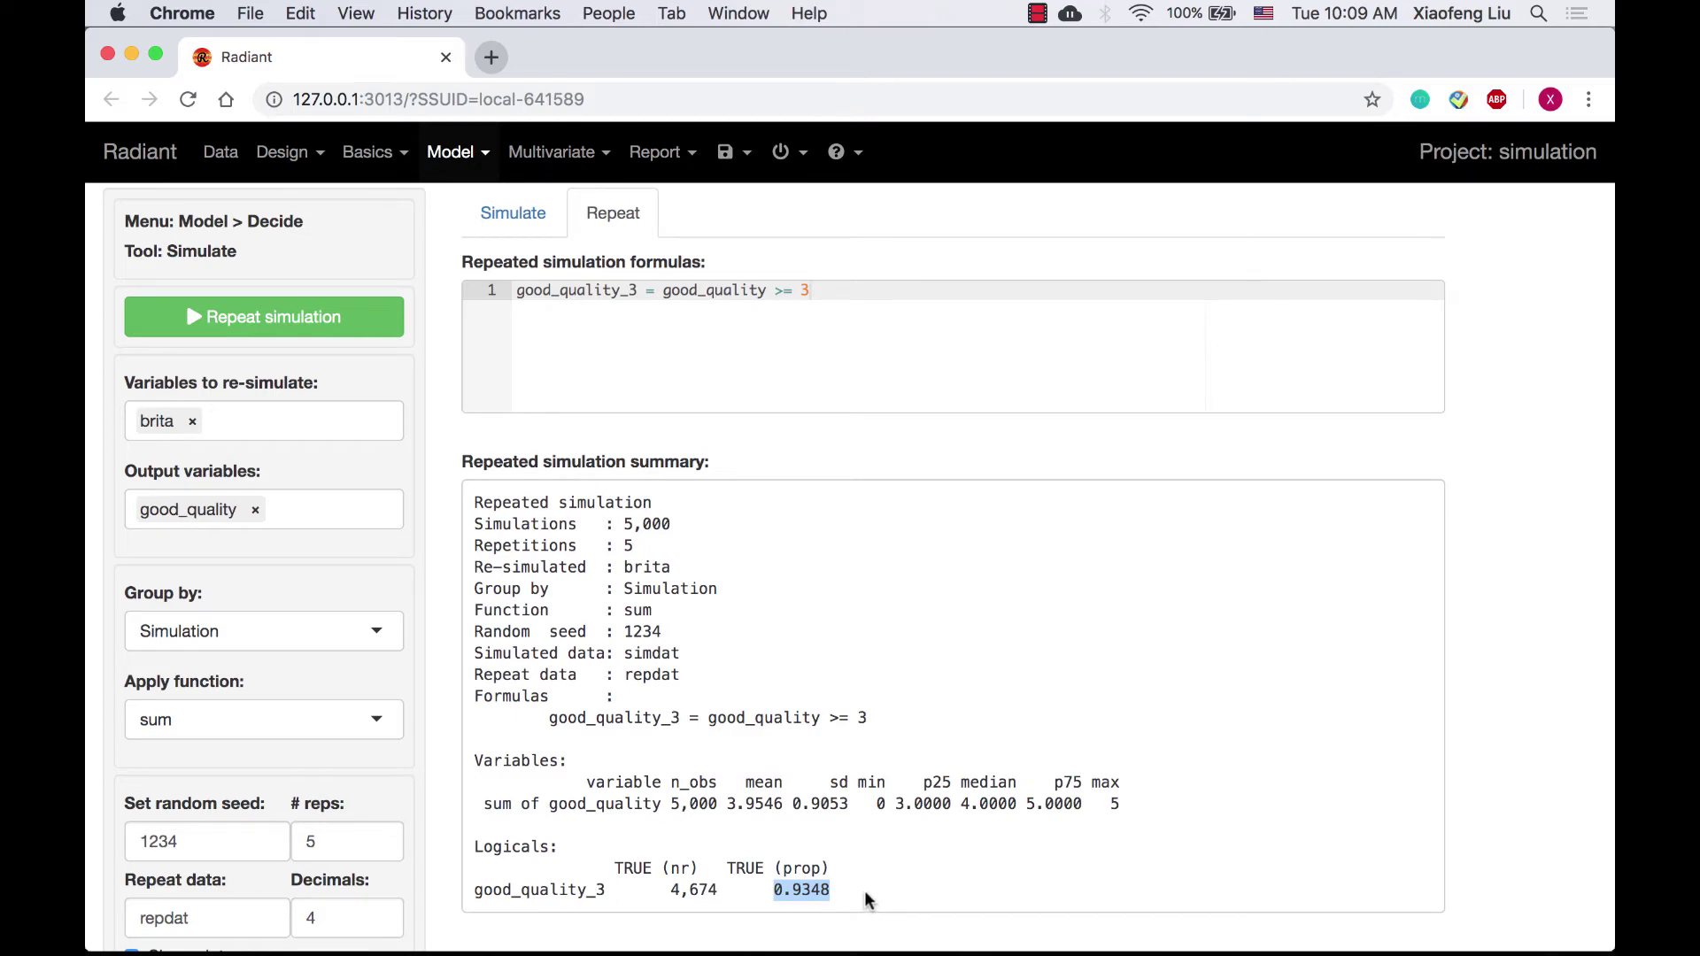
pyautogui.click(865, 899)
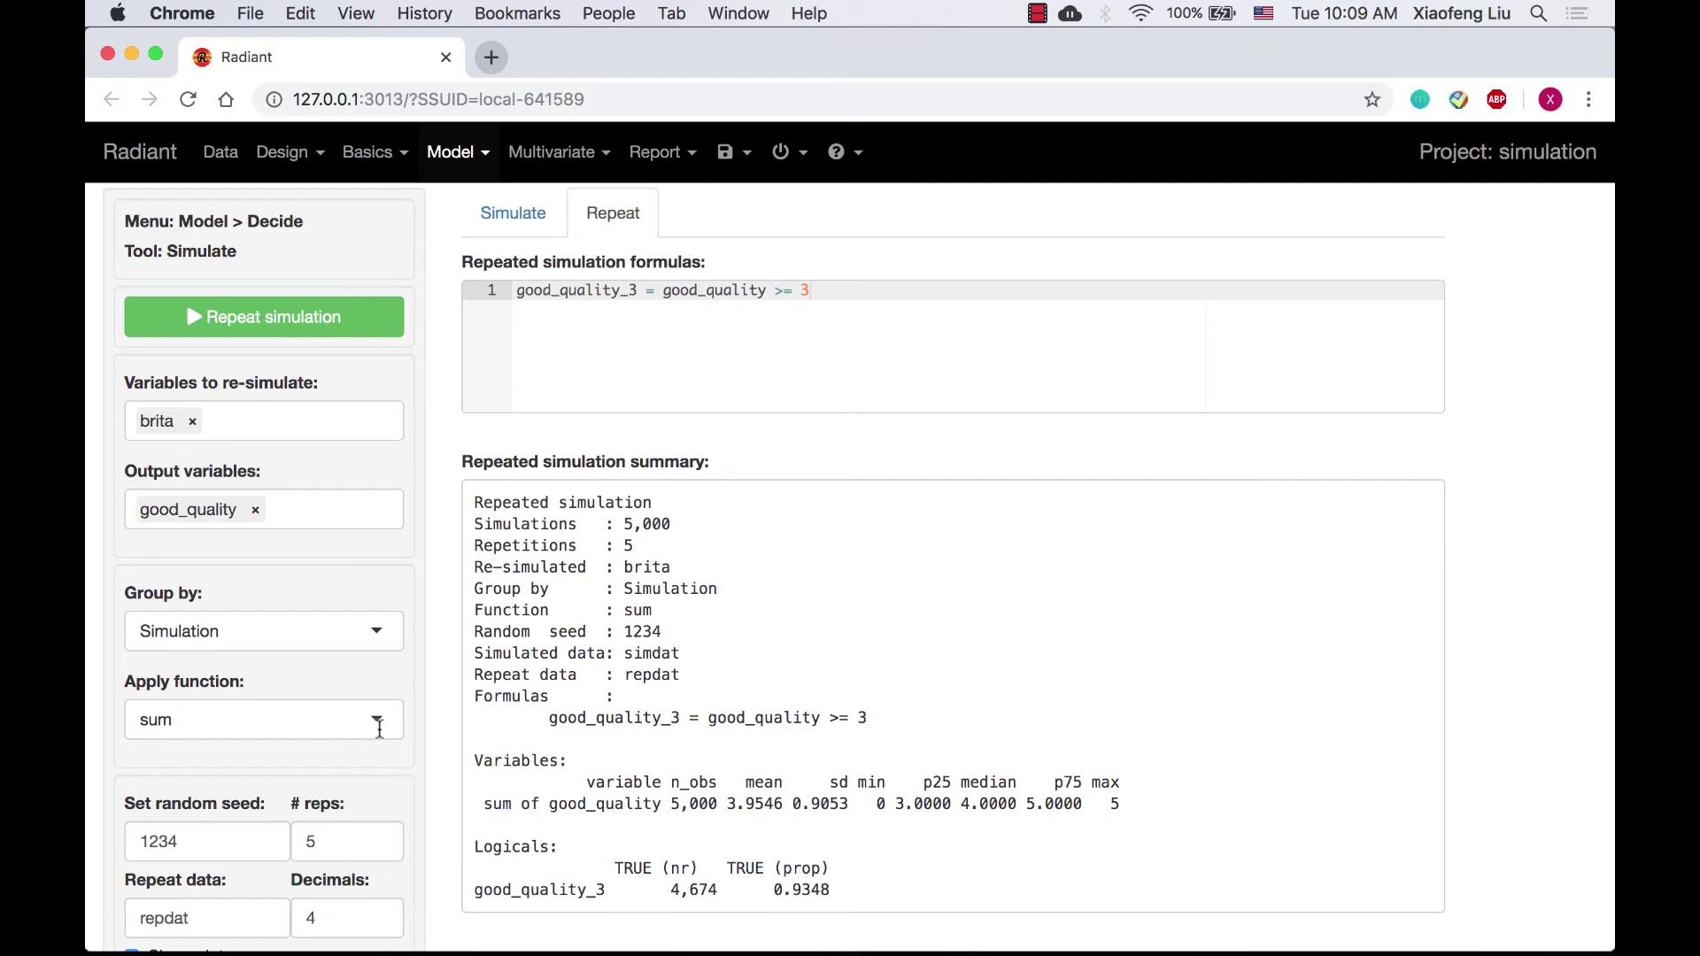
# Set Apply function to none, rename Repeat data to repdat1, and rerun the repeated simulation.
pyautogui.click(379, 728)
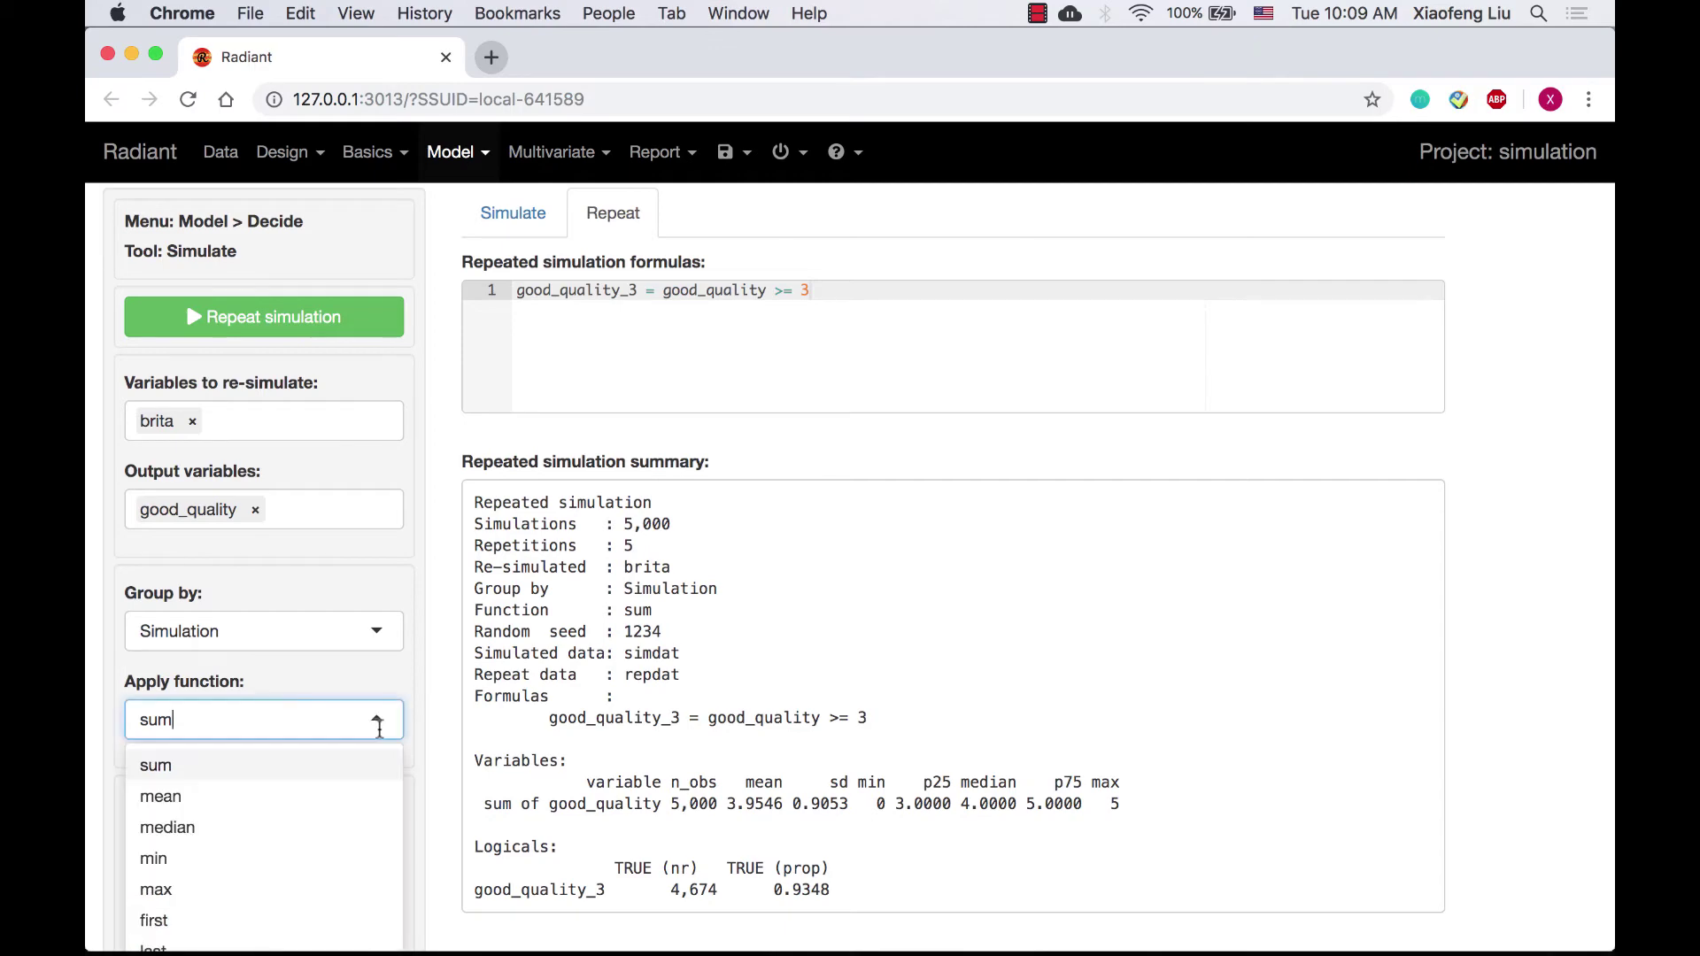
pyautogui.scroll(-1, 349, 804)
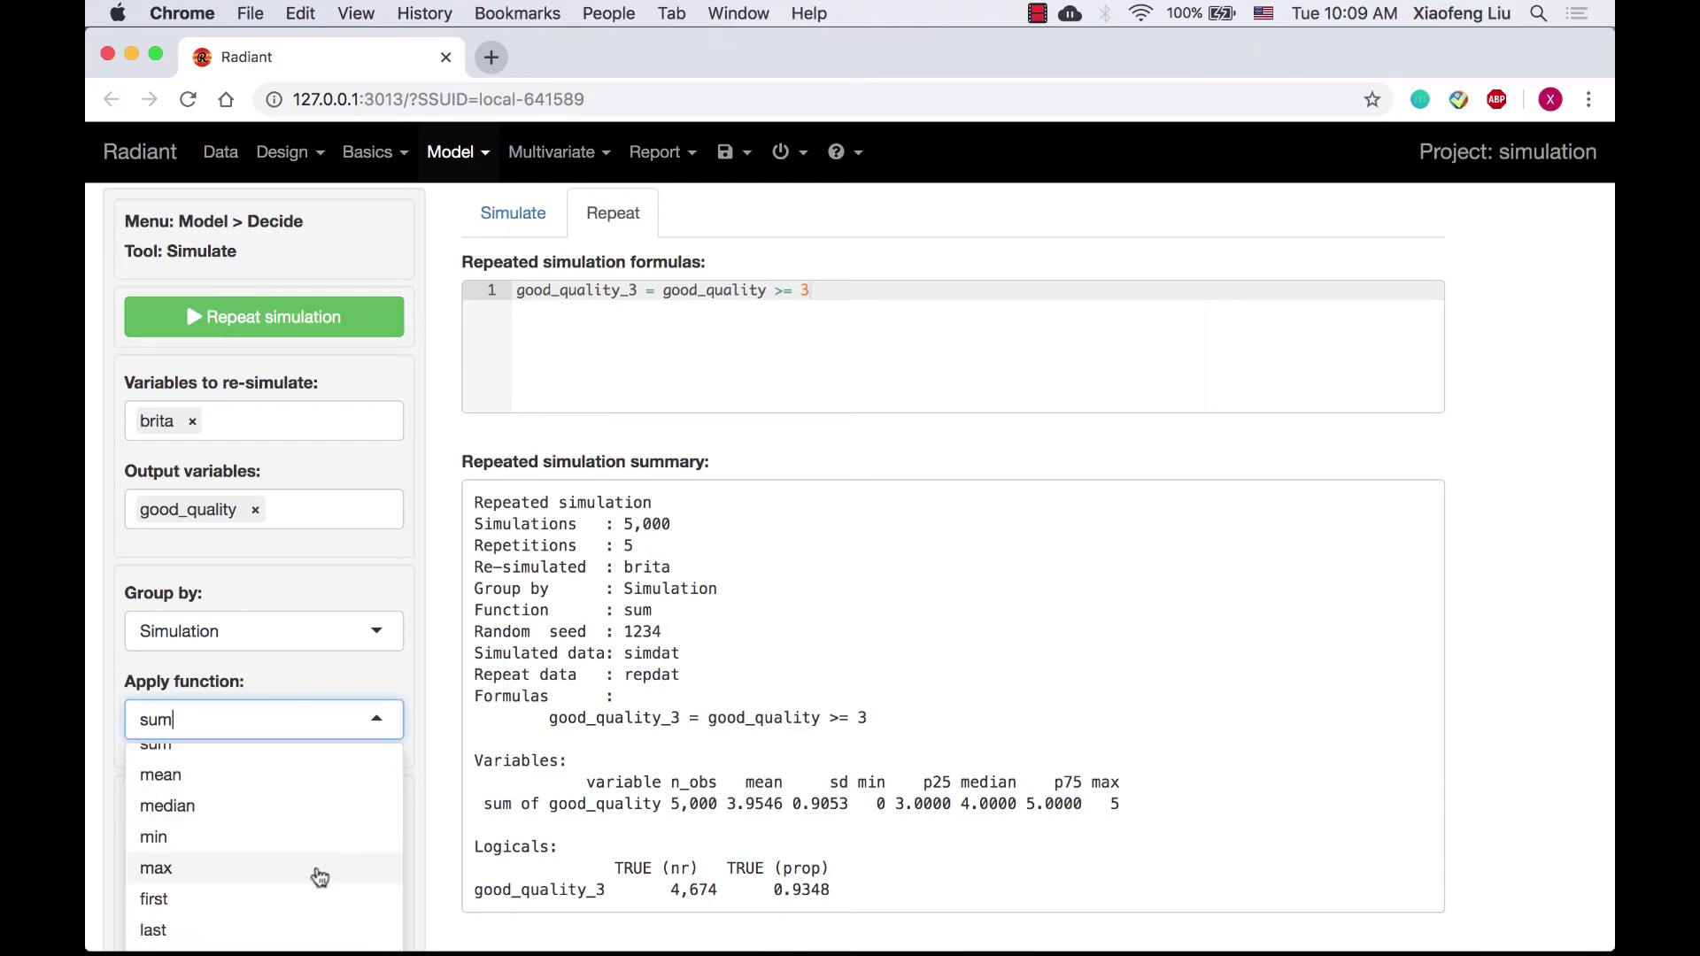
pyautogui.scroll(-4, 319, 875)
pyautogui.click(324, 808)
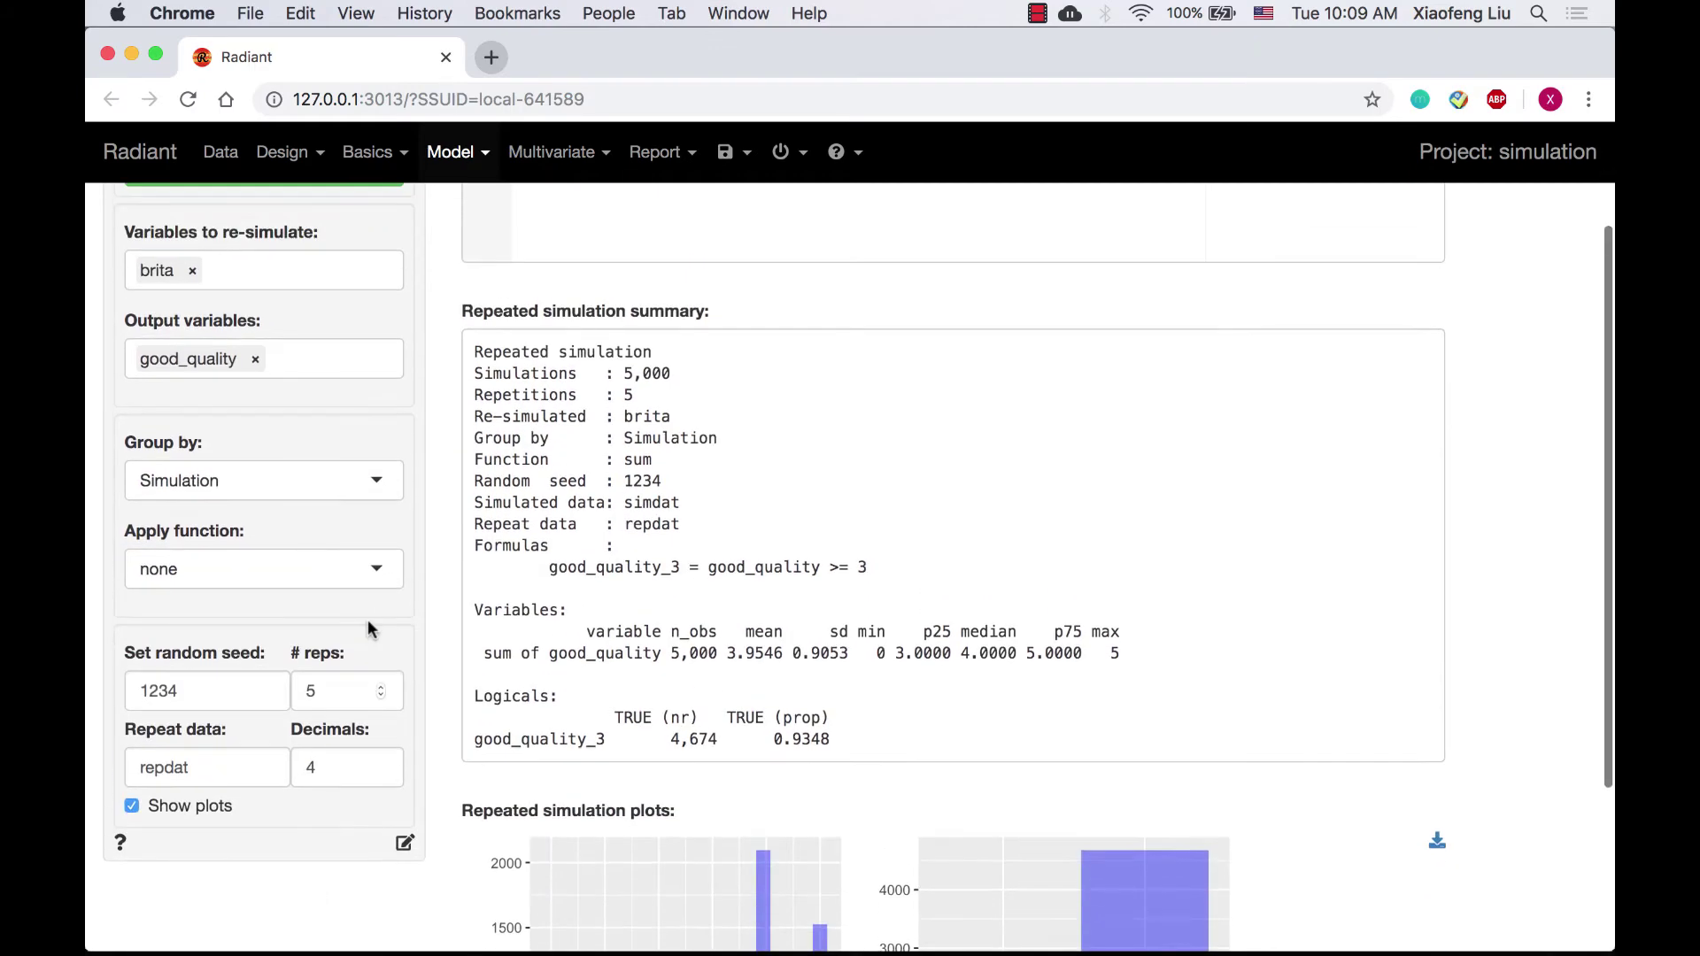
pyautogui.click(216, 765)
pyautogui.write('1')
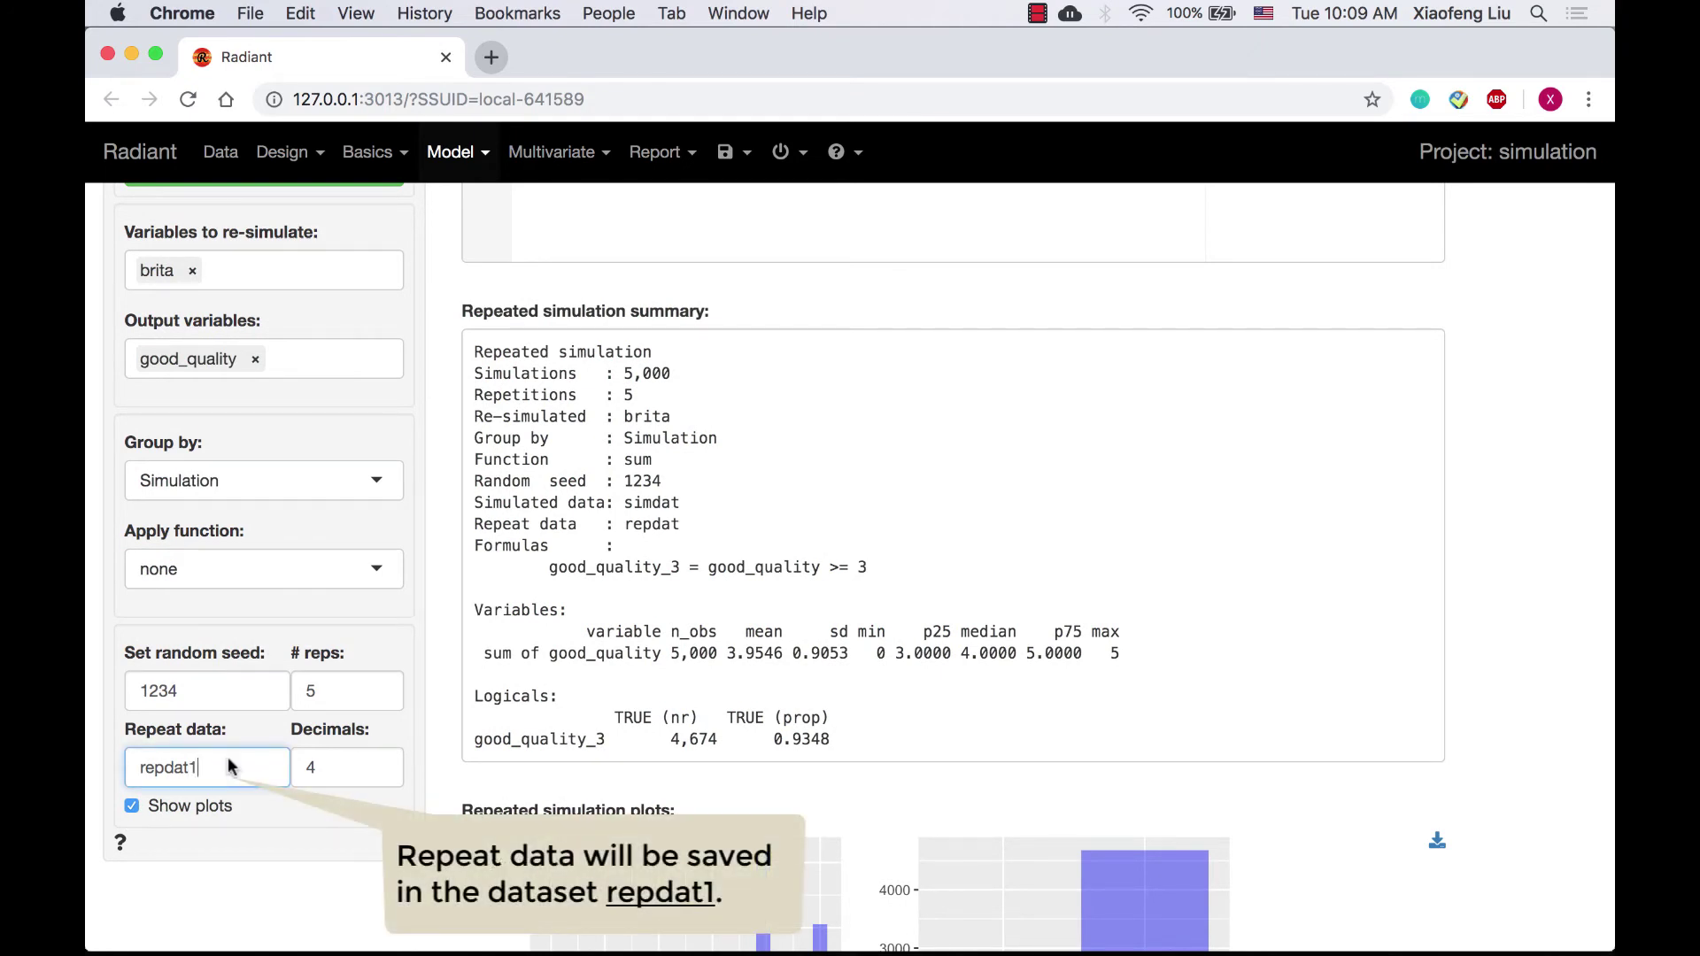
pyautogui.scroll(3, 687, 334)
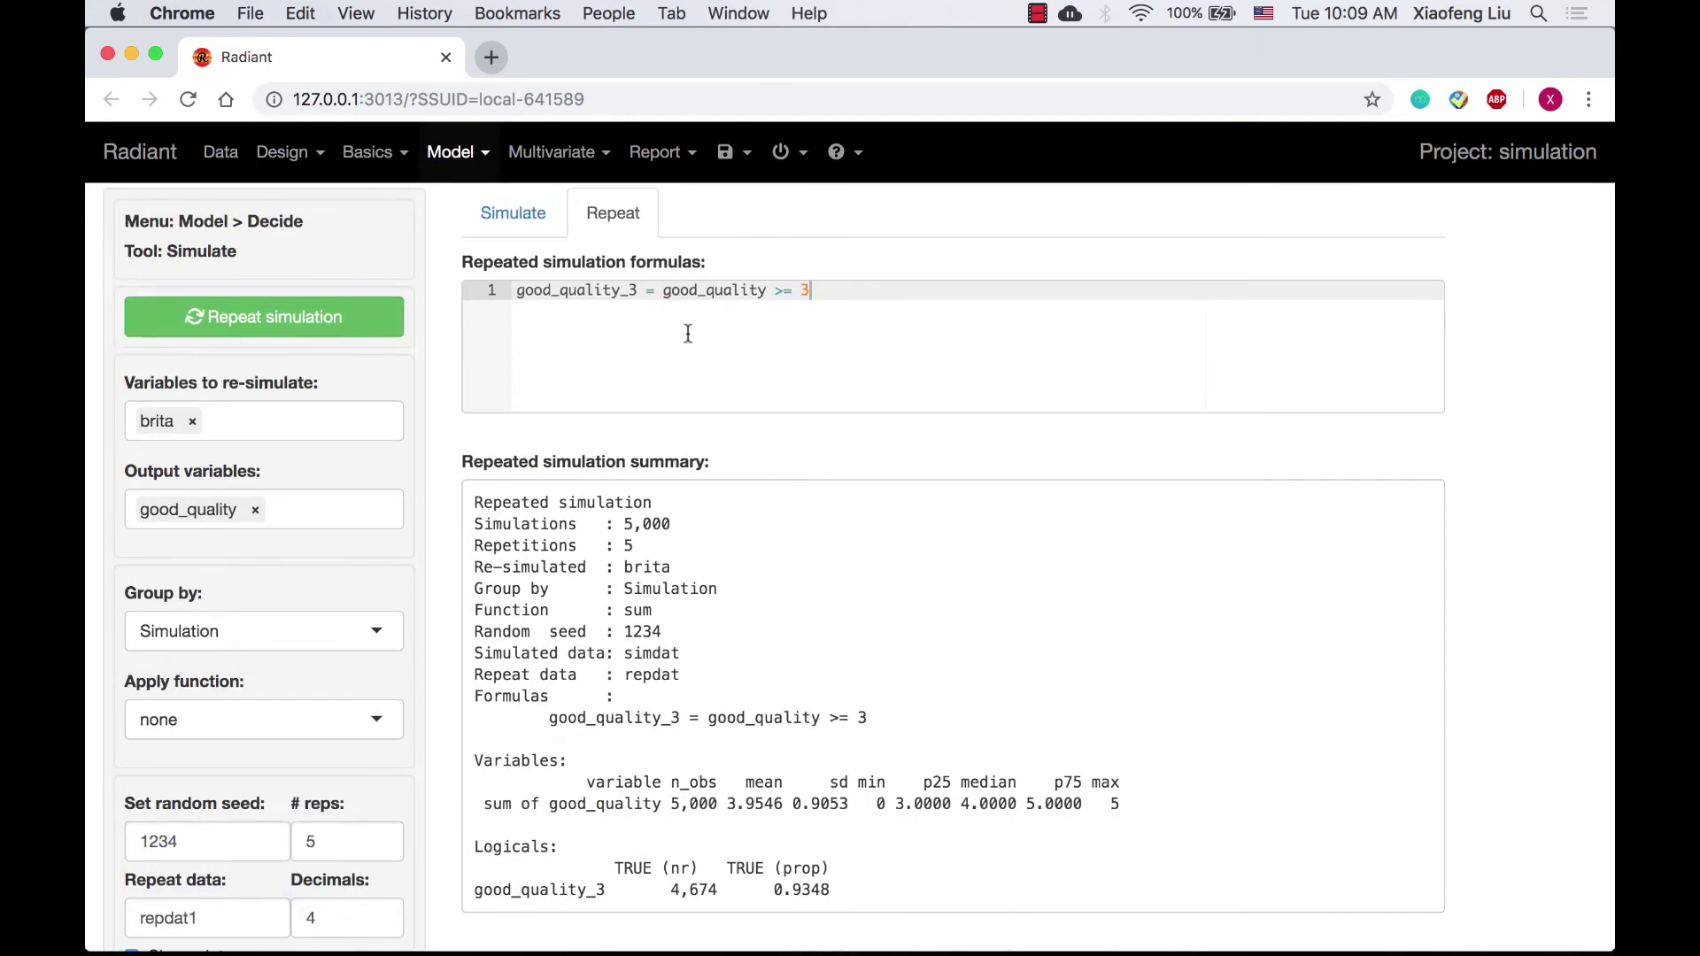
pyautogui.click(334, 337)
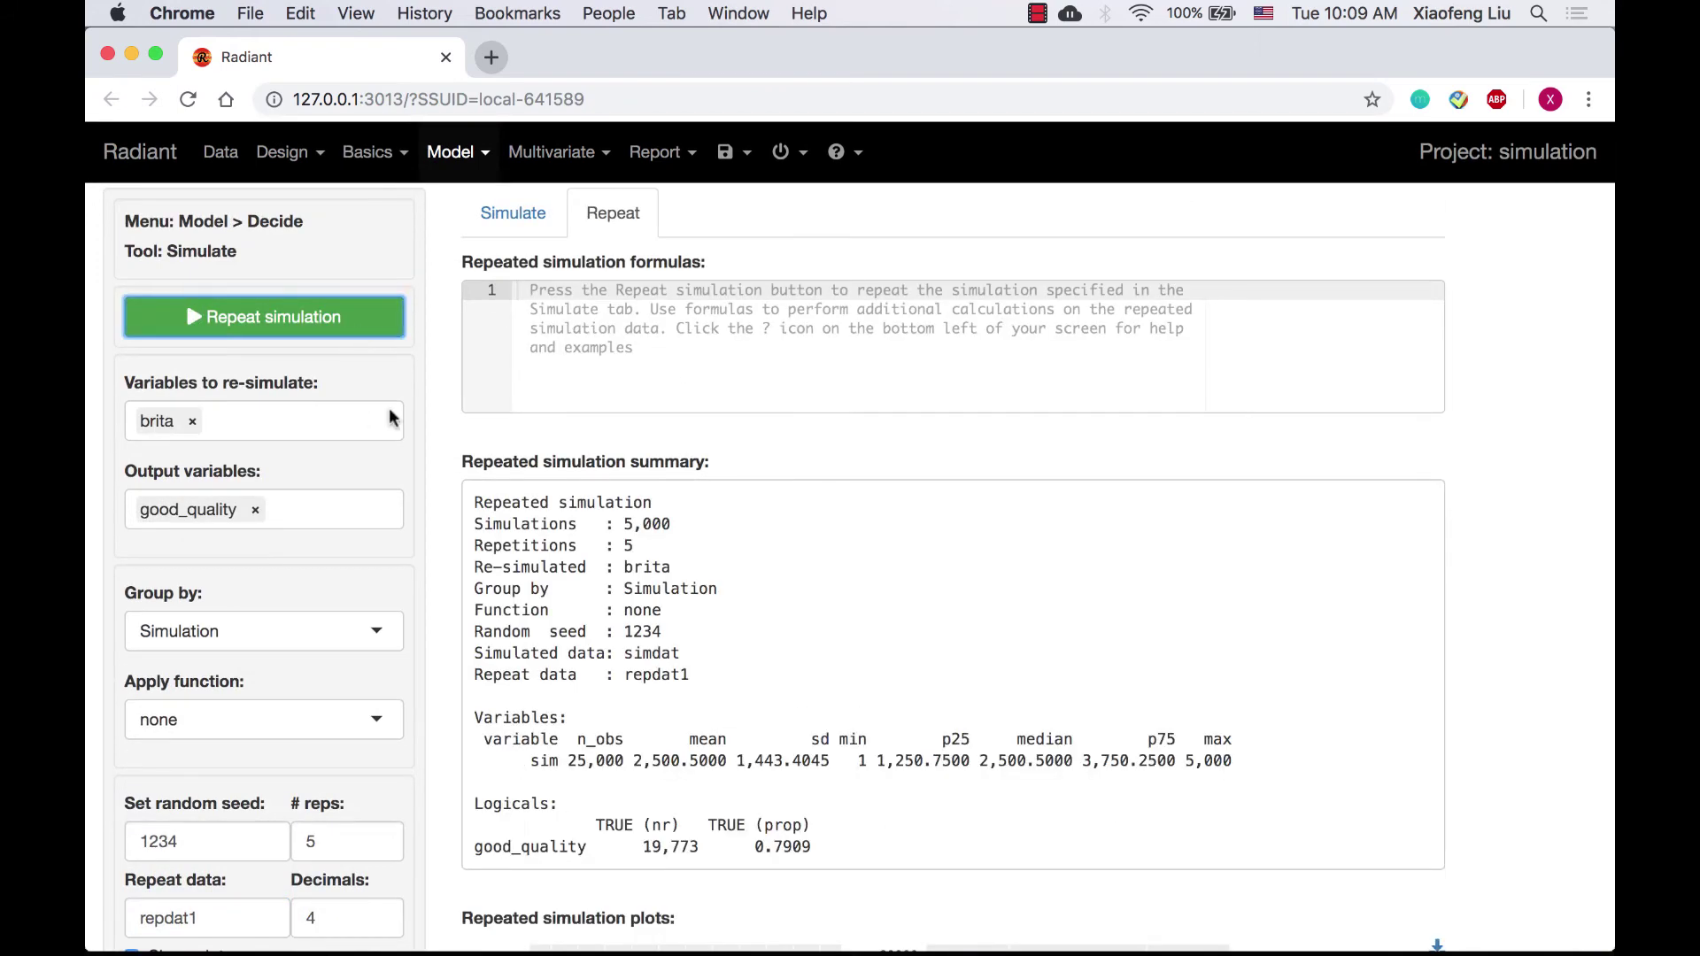
pyautogui.scroll(-1, 334, 297)
pyautogui.click(220, 152)
# Load repdat1 in the View tab and confirm its 25,000 rows.
pyautogui.click(211, 232)
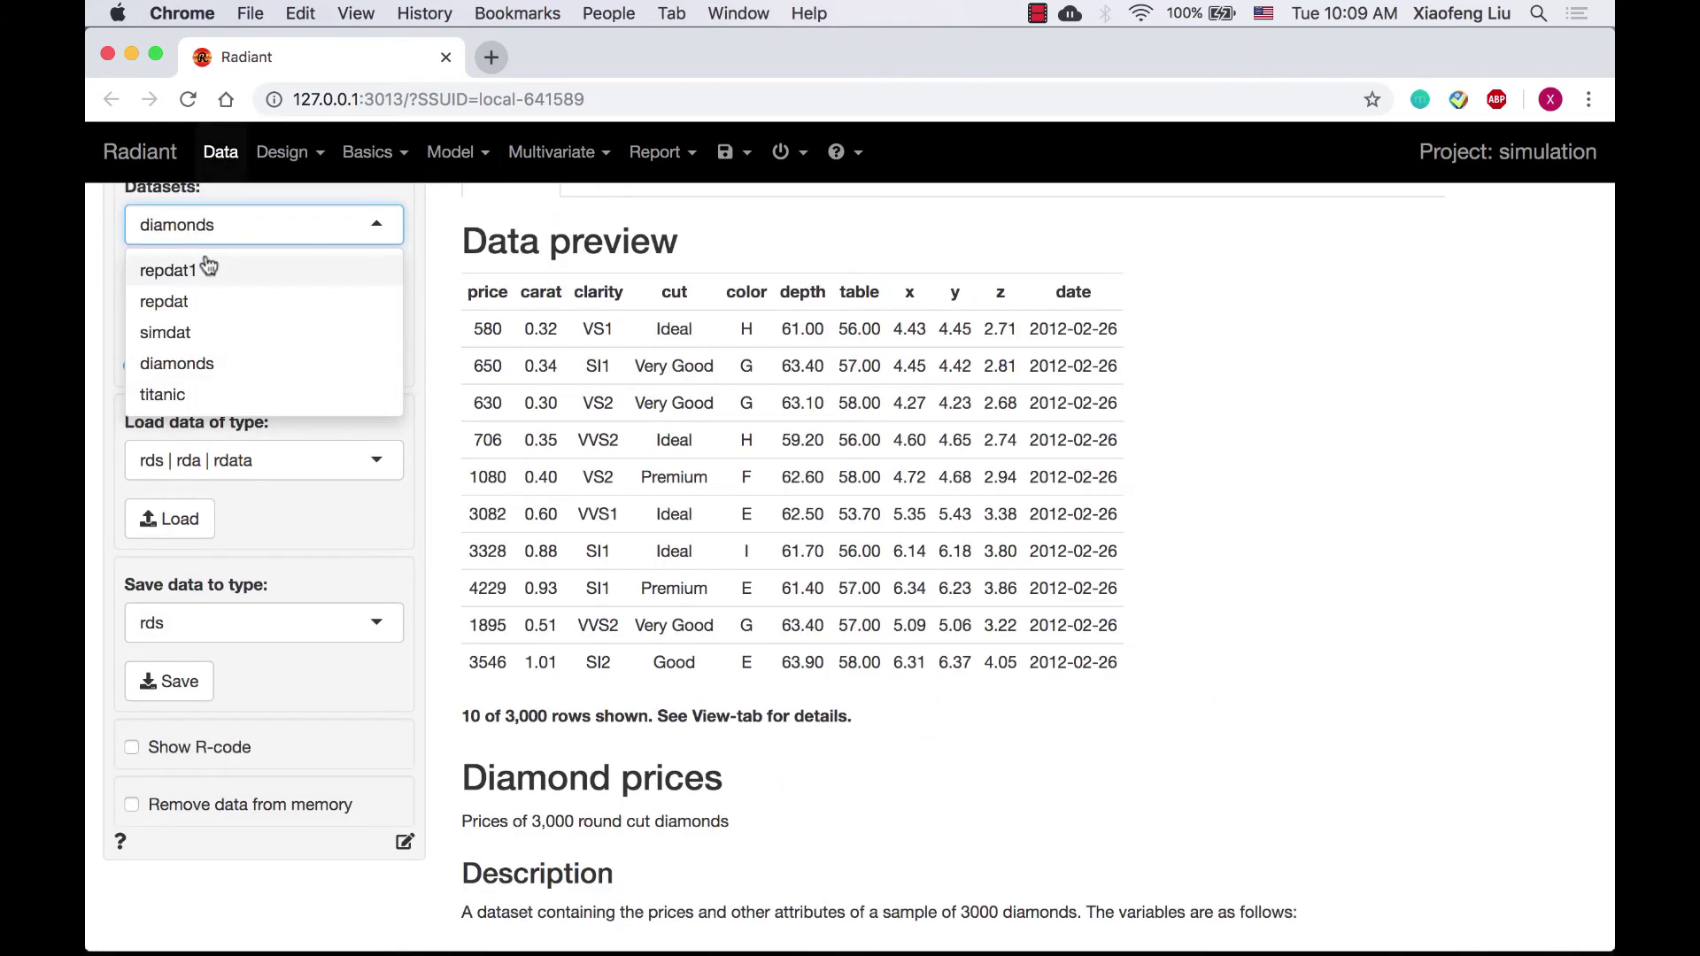
pyautogui.click(208, 266)
pyautogui.click(599, 213)
pyautogui.moveTo(607, 886); pyautogui.dragTo(661, 883)
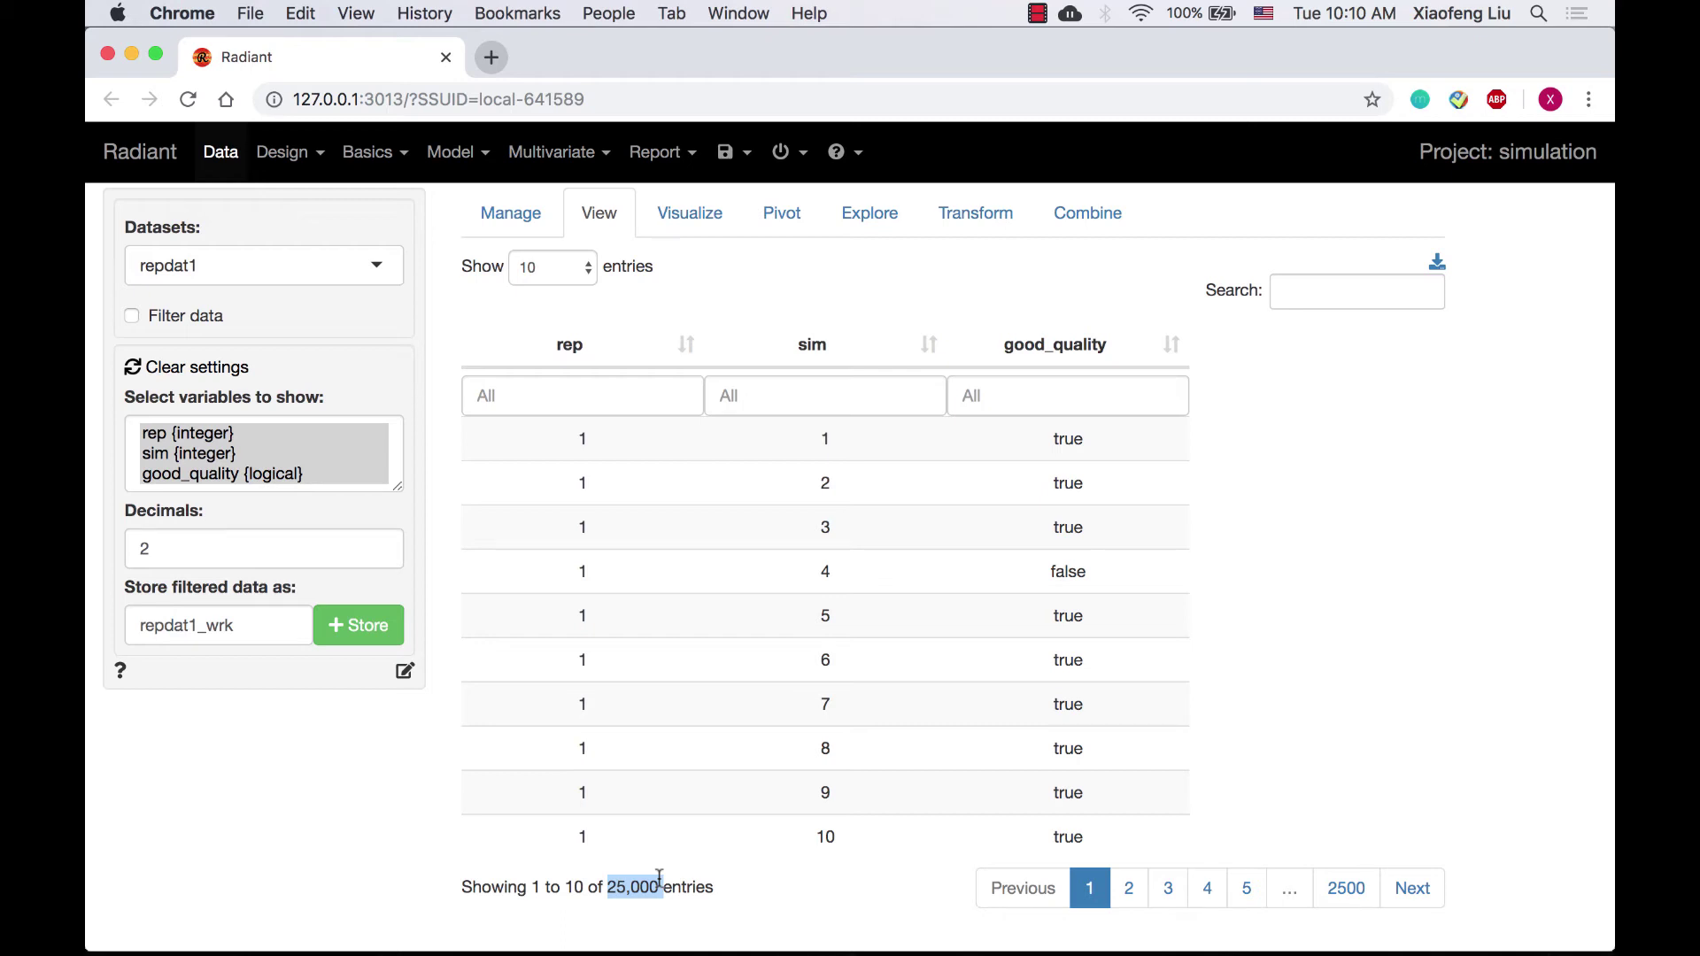
pyautogui.click(973, 229)
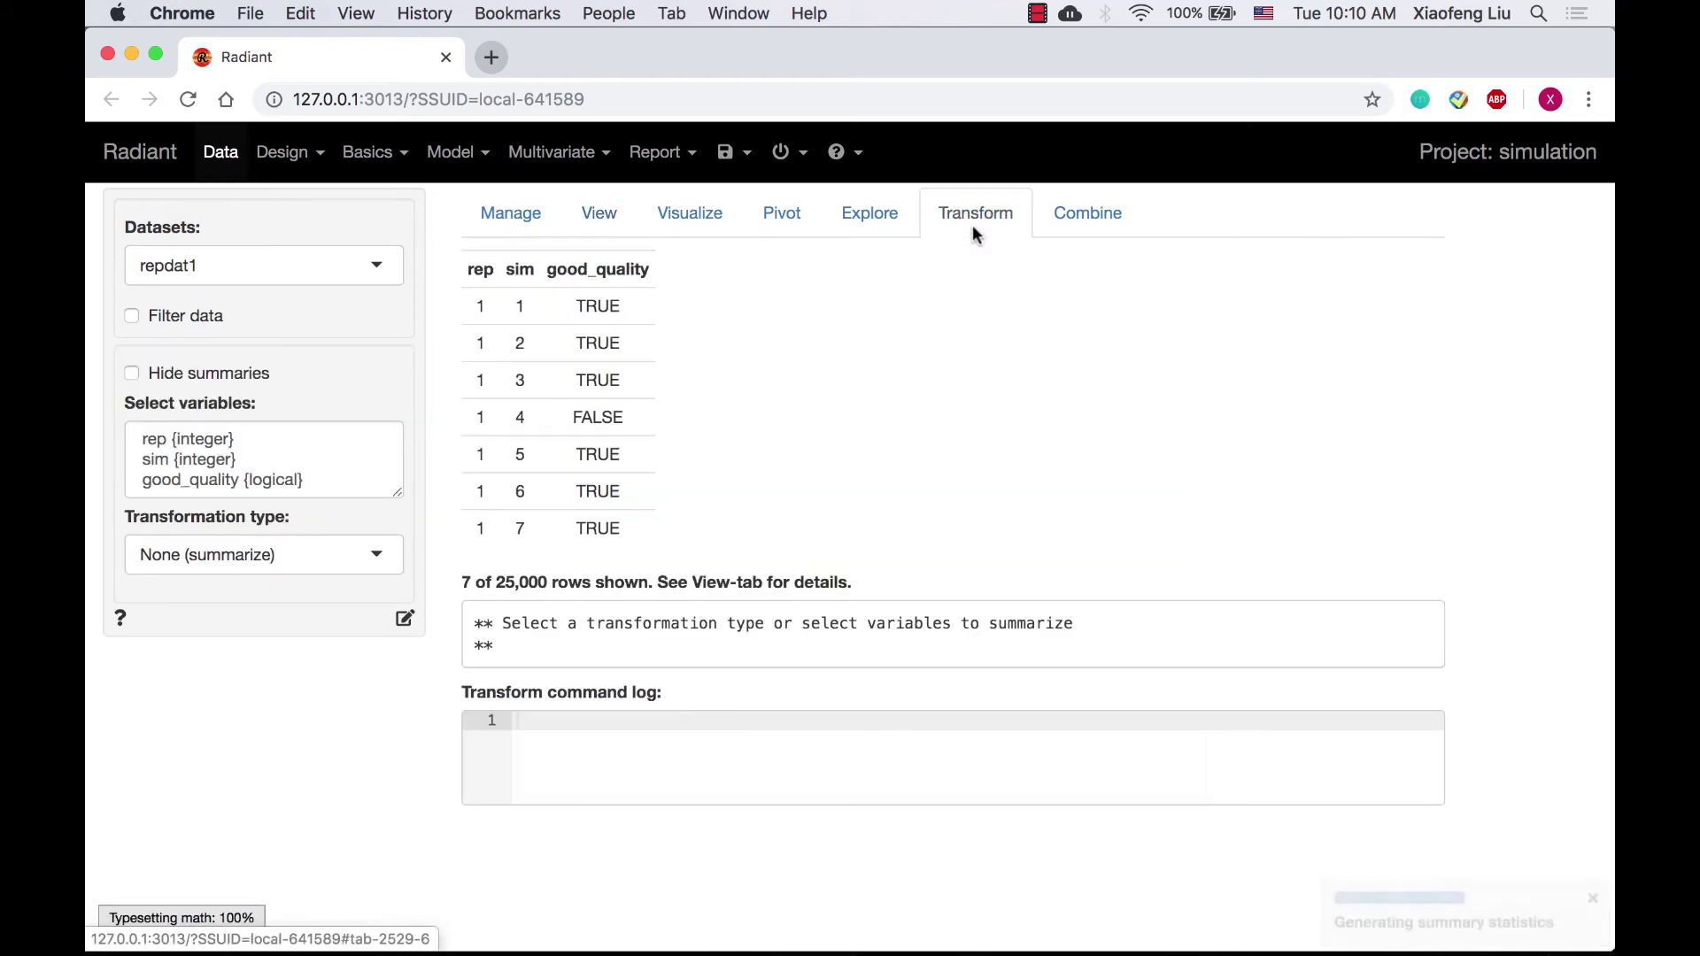
# Spread repdat1 by key rep with good_quality values, then inspect simulations 1 and 2.
pyautogui.click(341, 555)
pyautogui.scroll(-5, 319, 740)
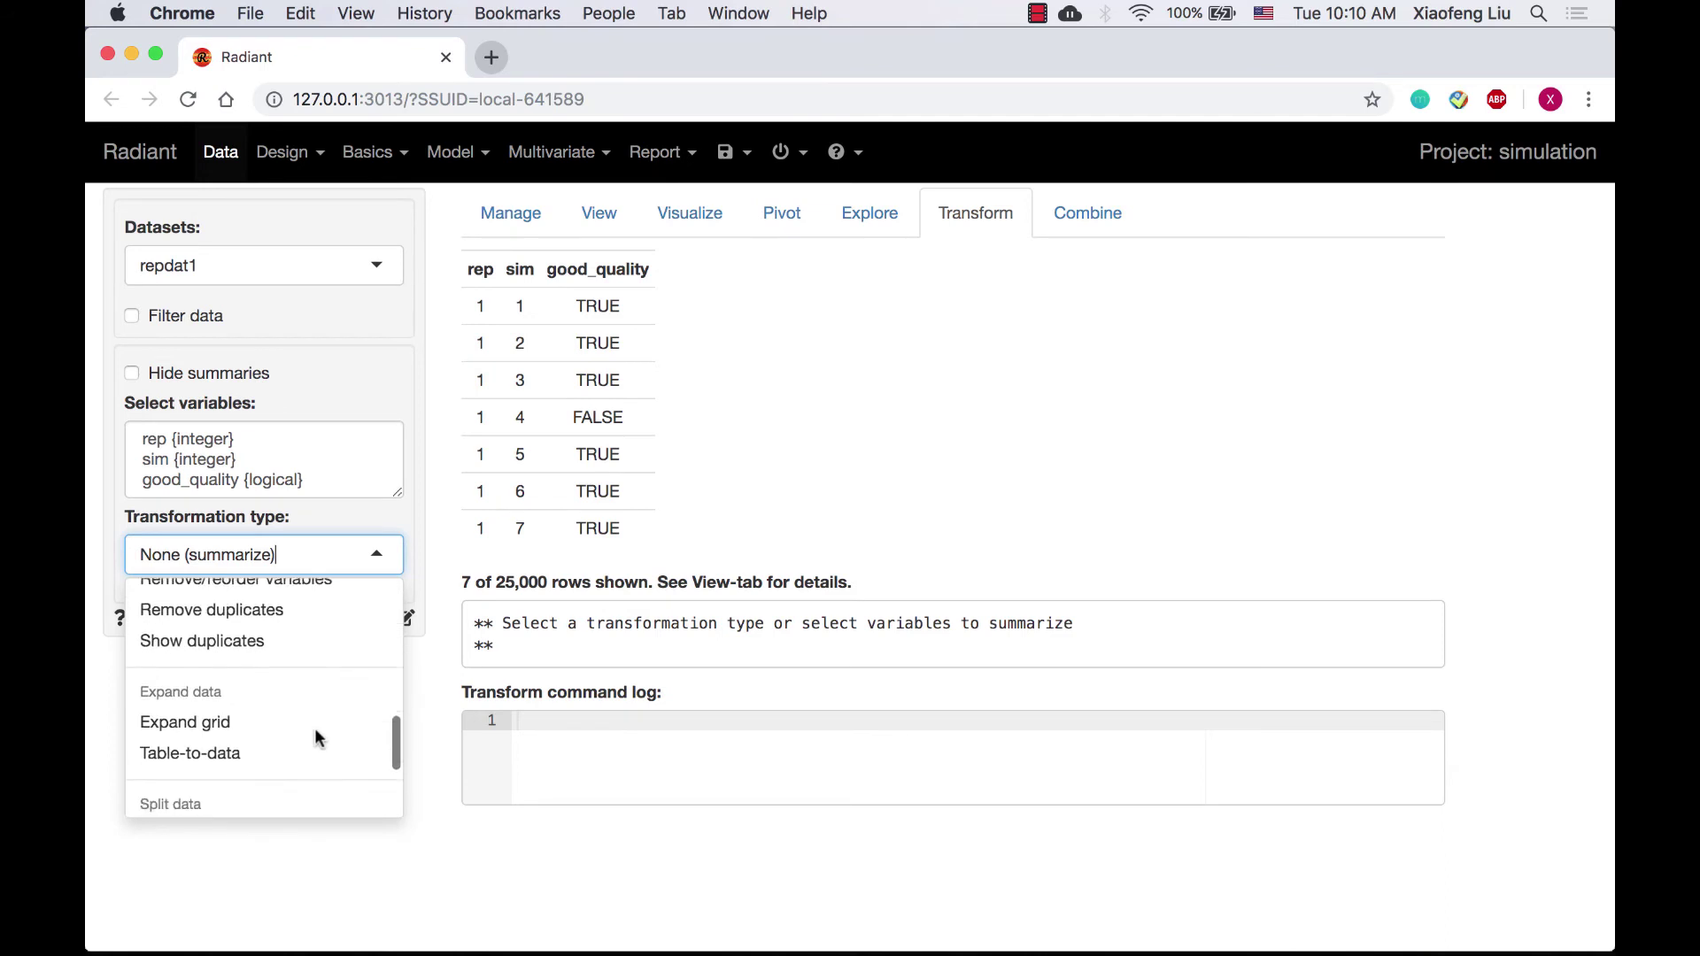
pyautogui.scroll(-3, 317, 737)
pyautogui.click(310, 800)
pyautogui.click(279, 653)
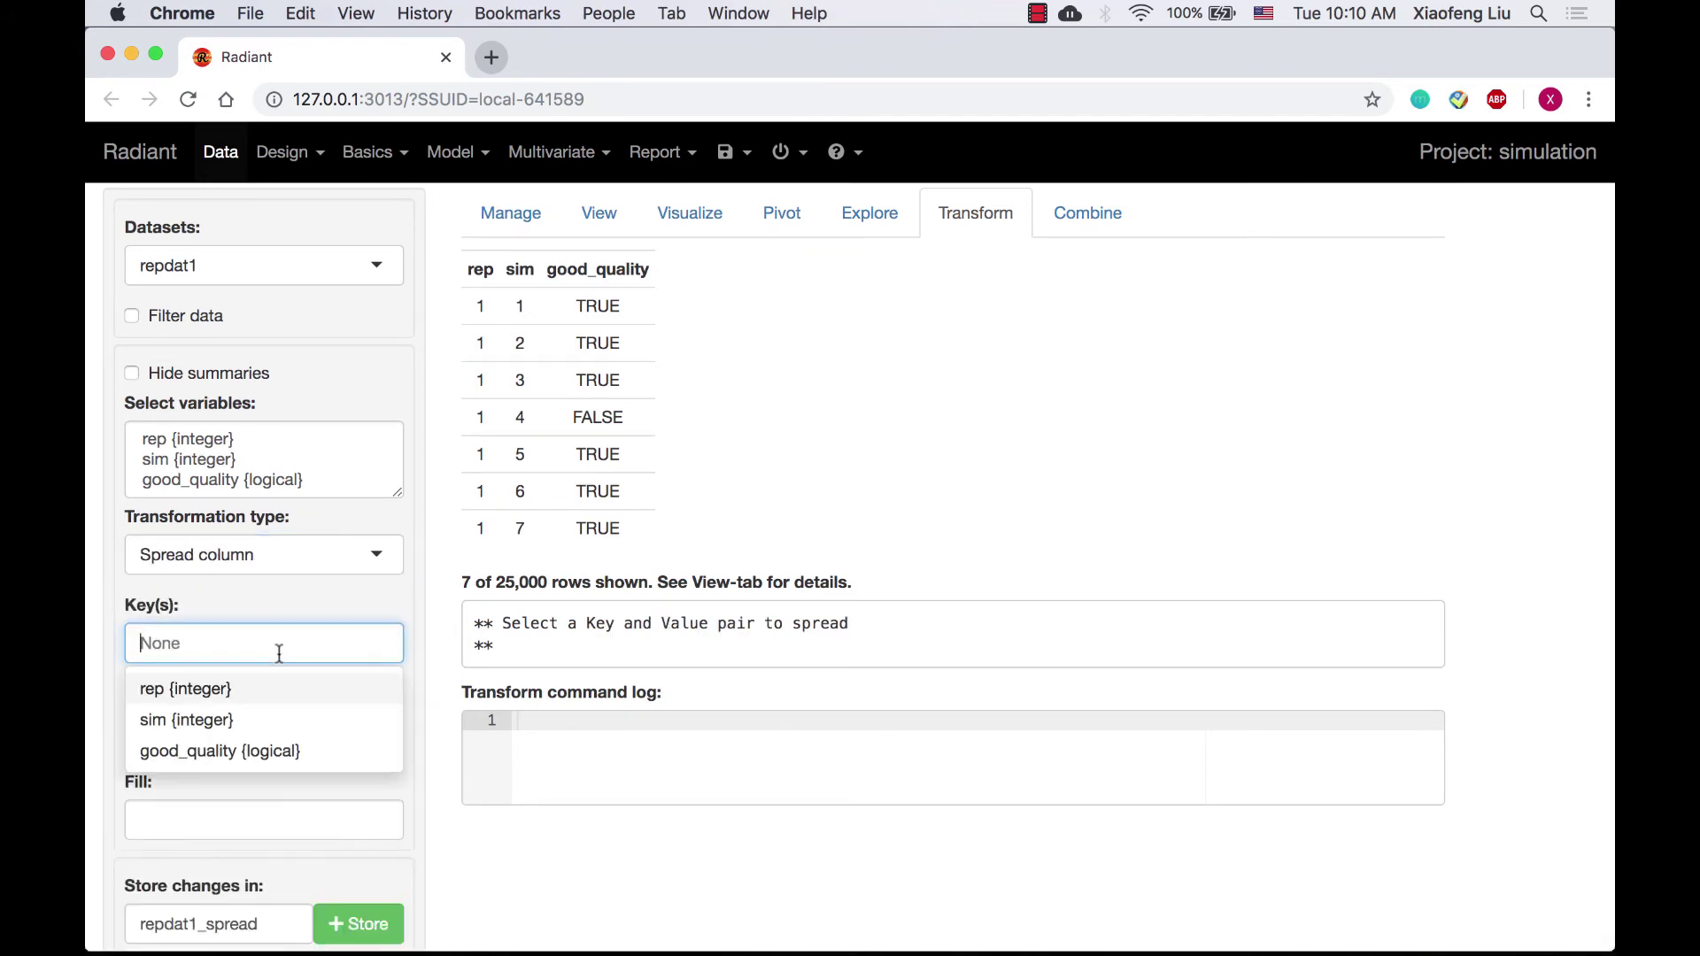
pyautogui.click(257, 691)
pyautogui.click(337, 731)
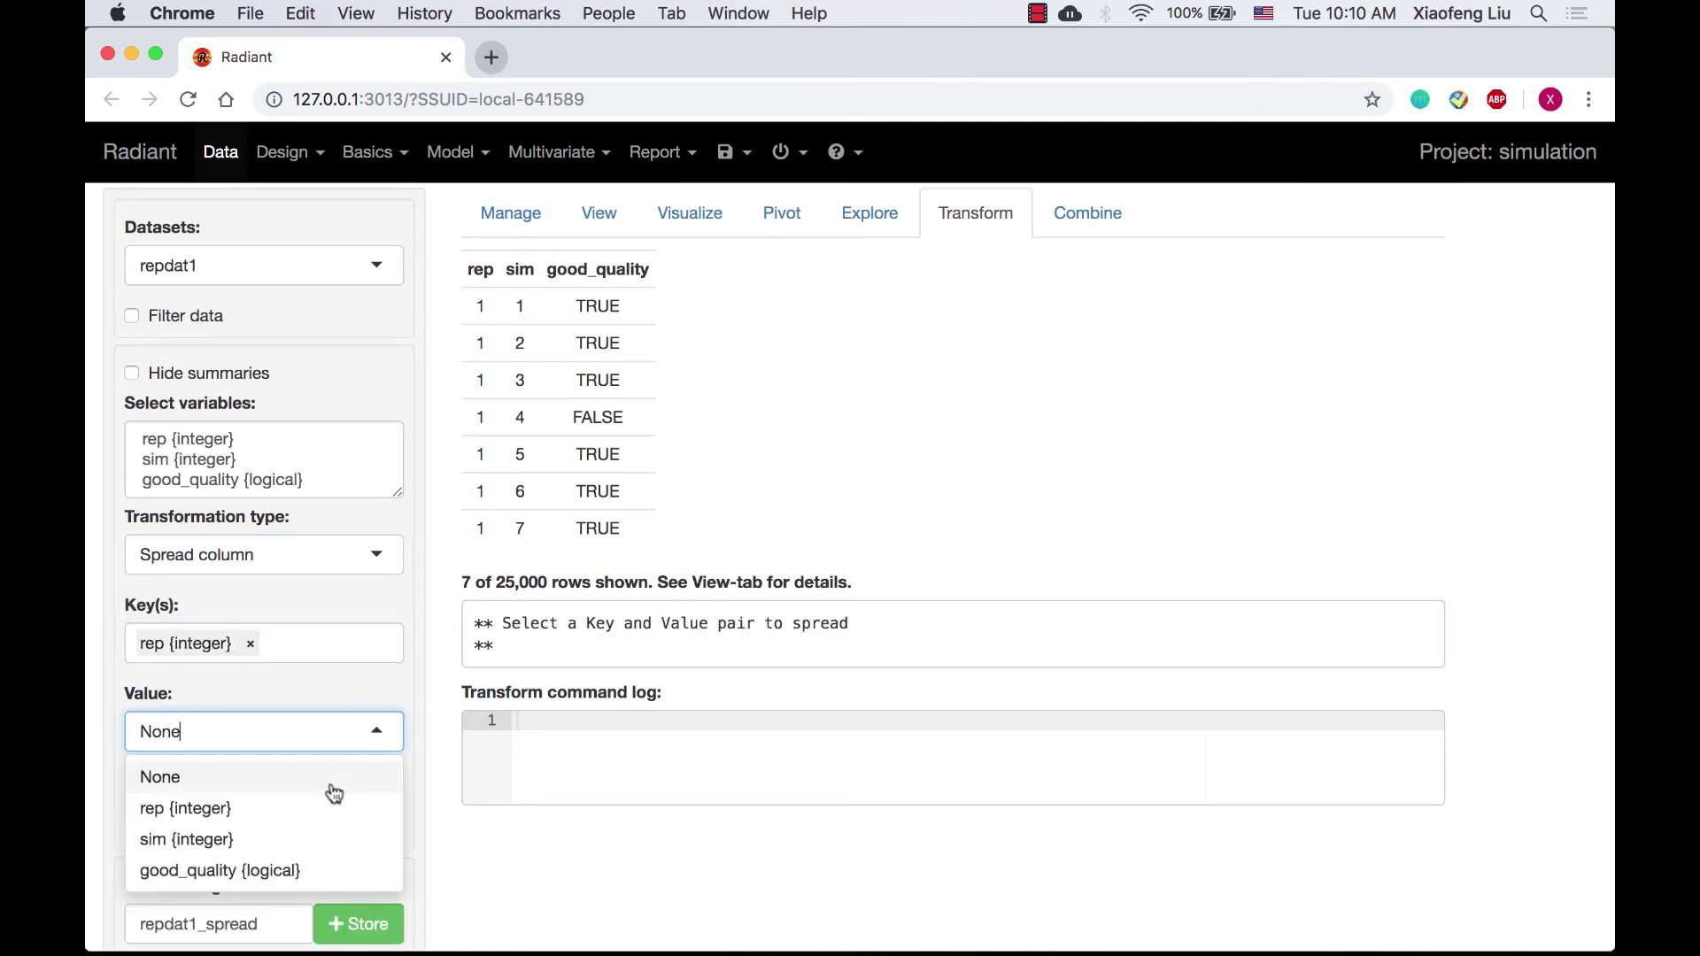
pyautogui.click(317, 872)
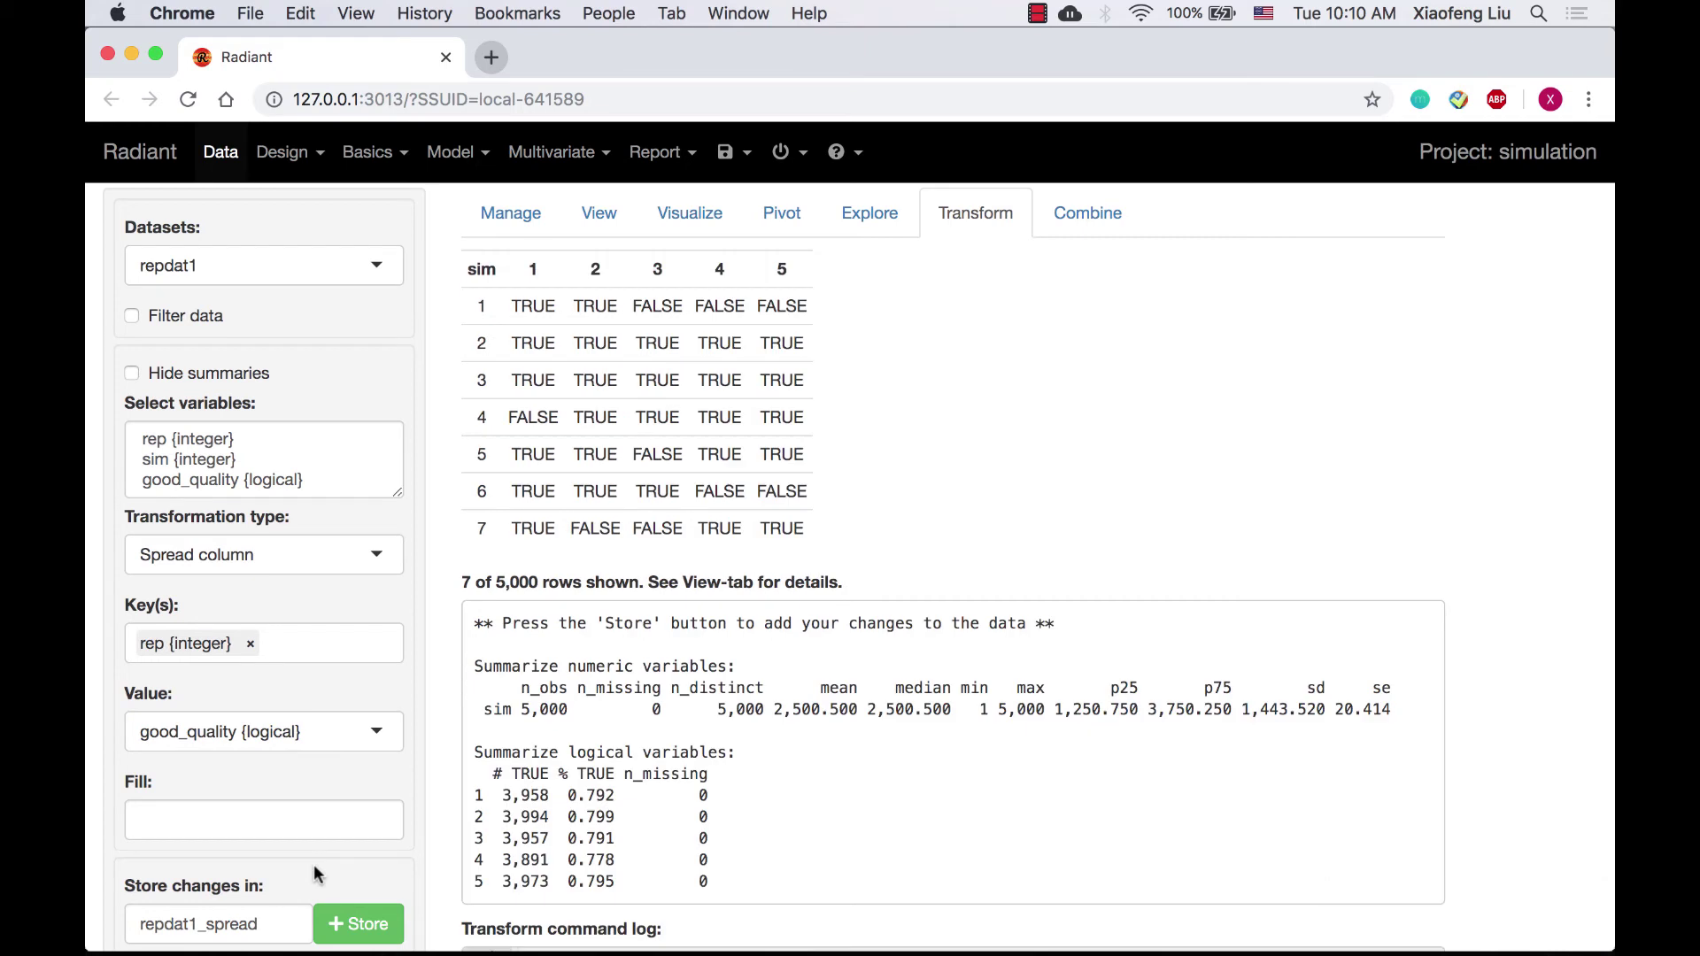
pyautogui.moveTo(511, 306); pyautogui.dragTo(803, 305)
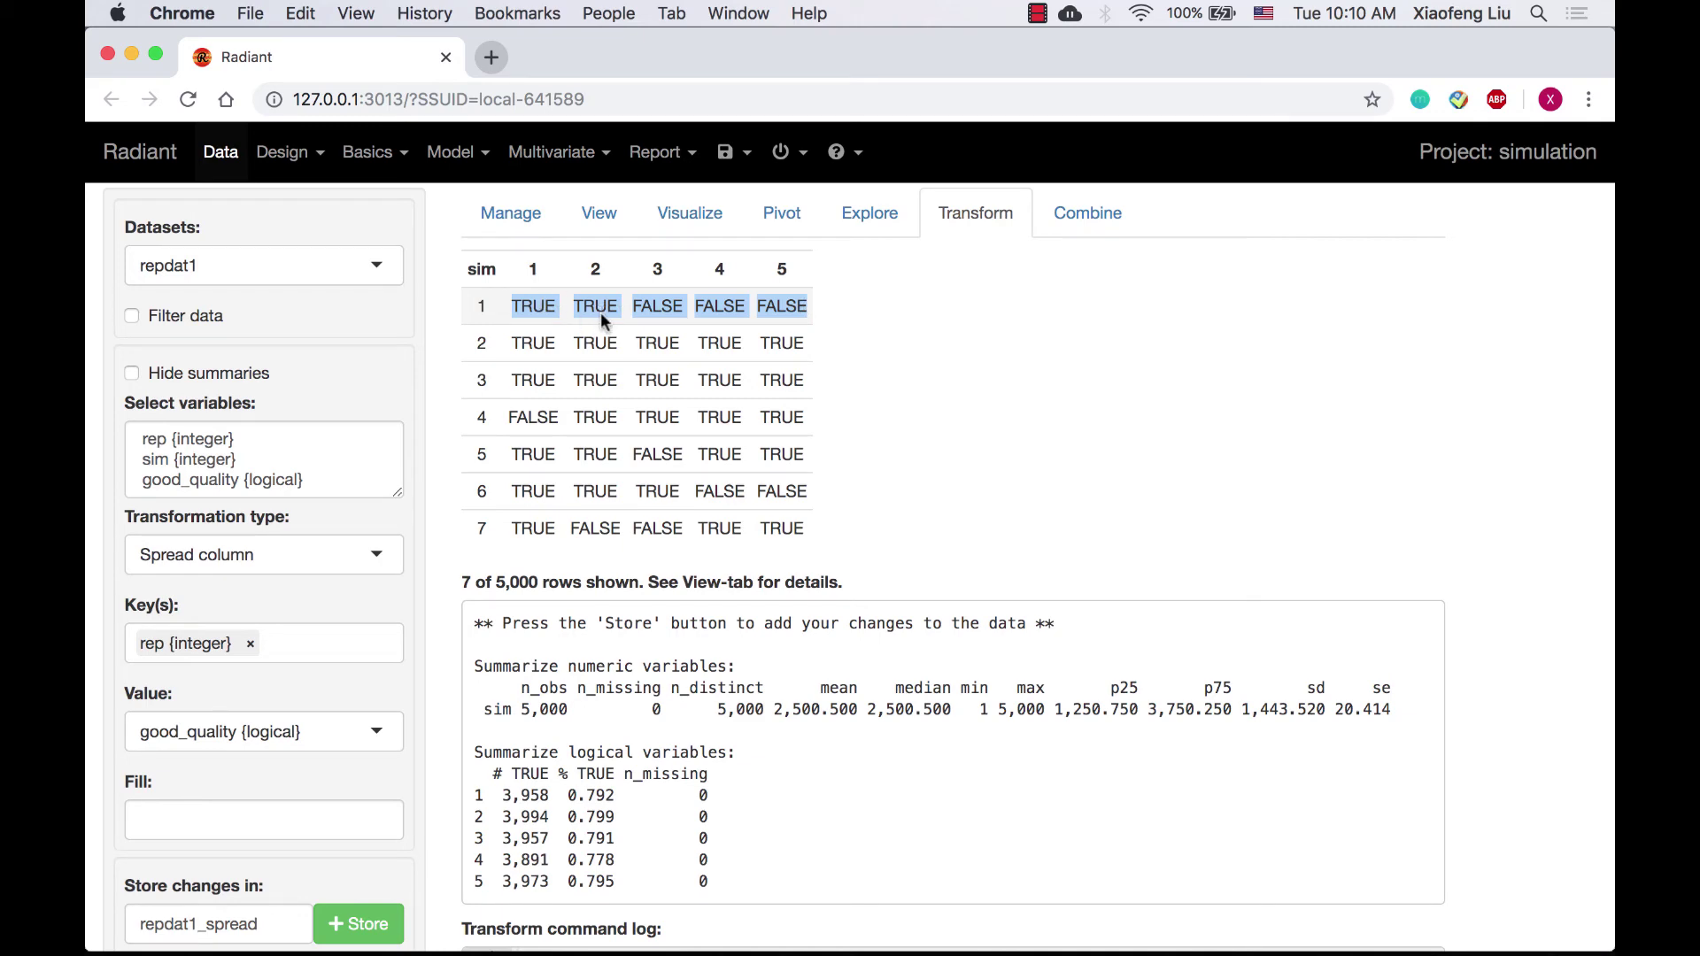
pyautogui.moveTo(545, 346); pyautogui.dragTo(798, 352)
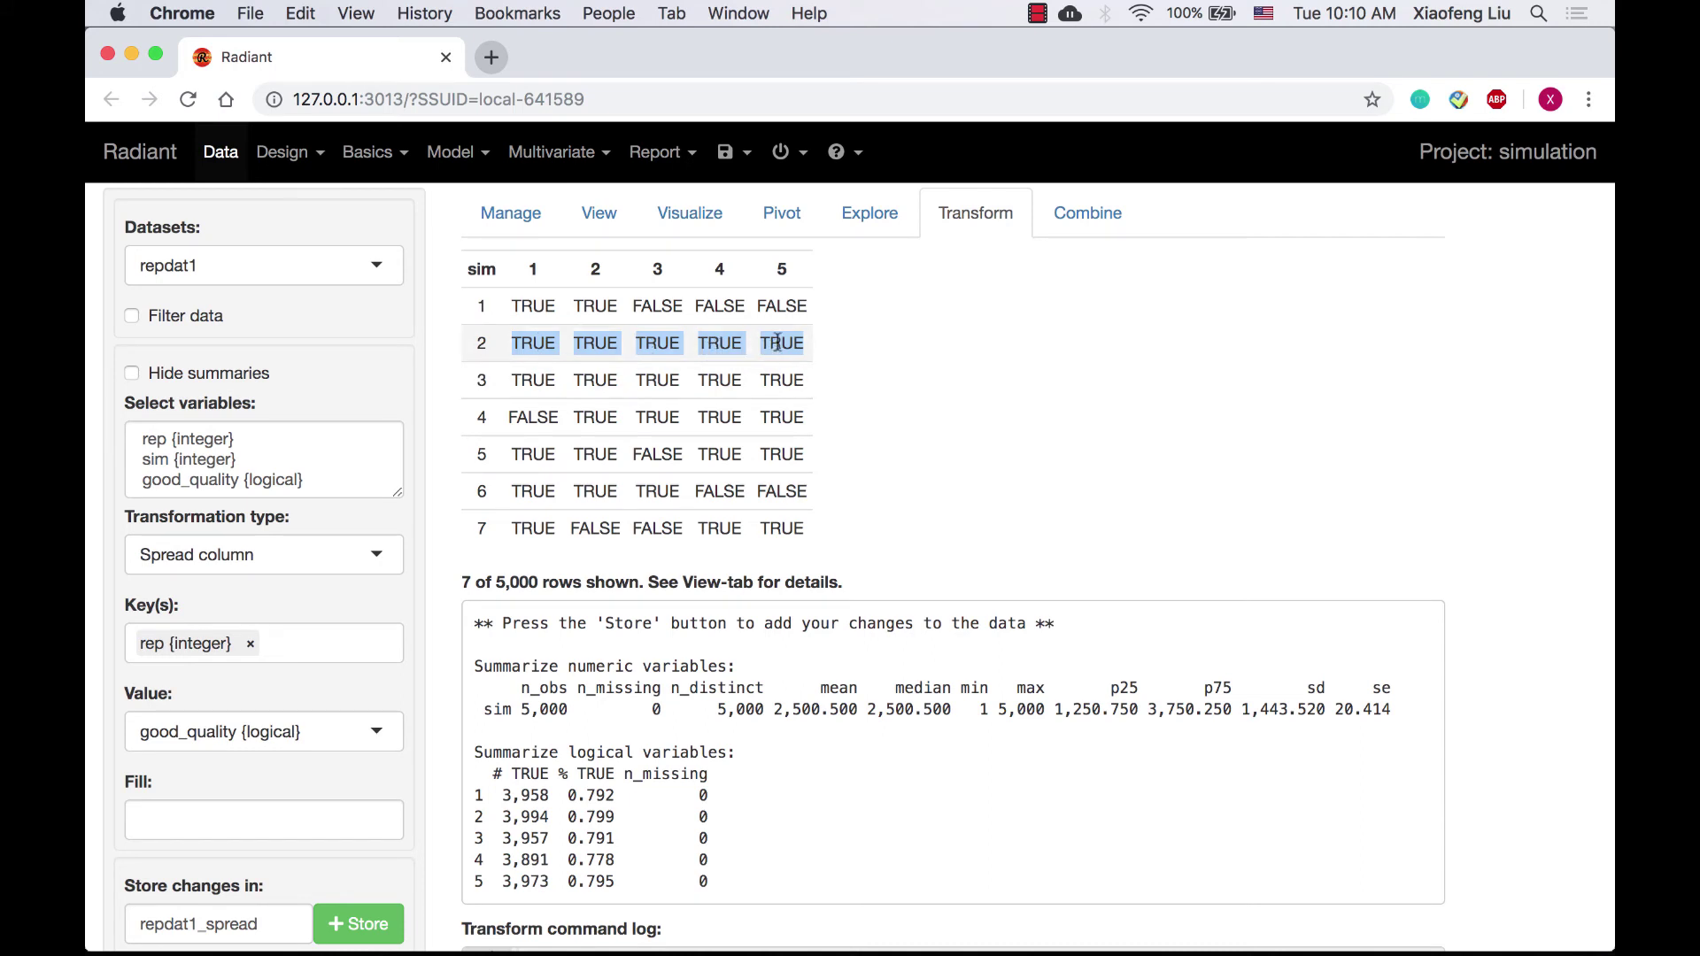
pyautogui.click(777, 344)
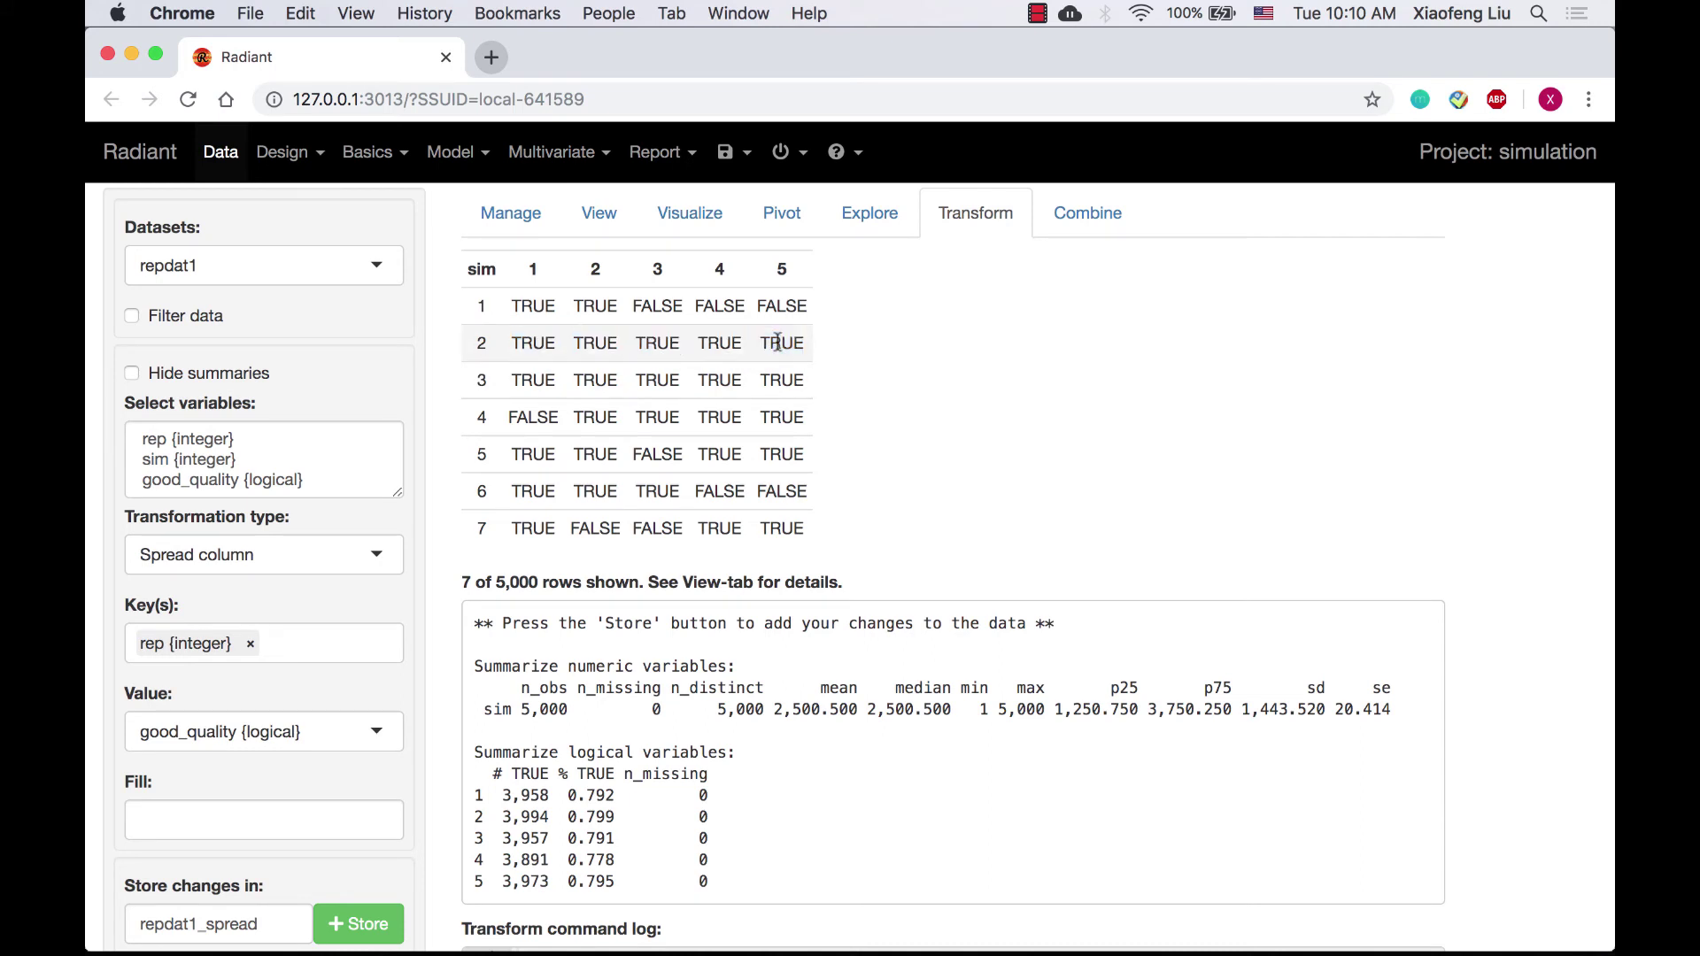
# Load repdat in View and check rows 1–2: good_quality 5, good_quality_3 false then true.
pyautogui.click(370, 269)
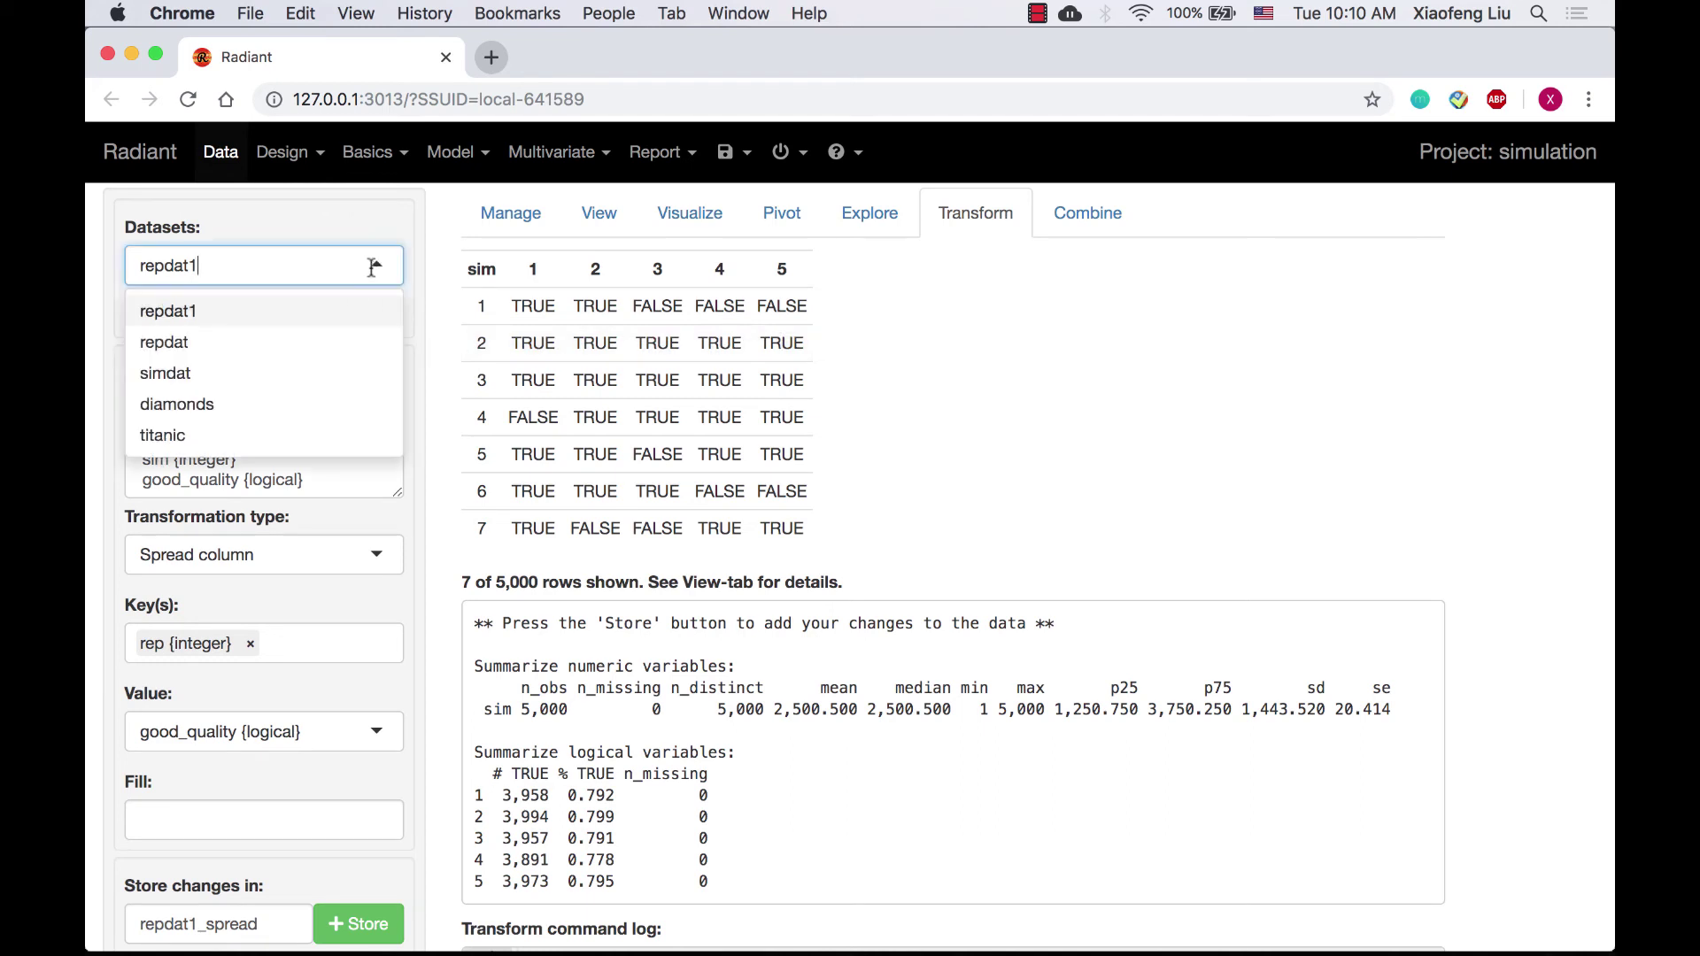
pyautogui.click(344, 345)
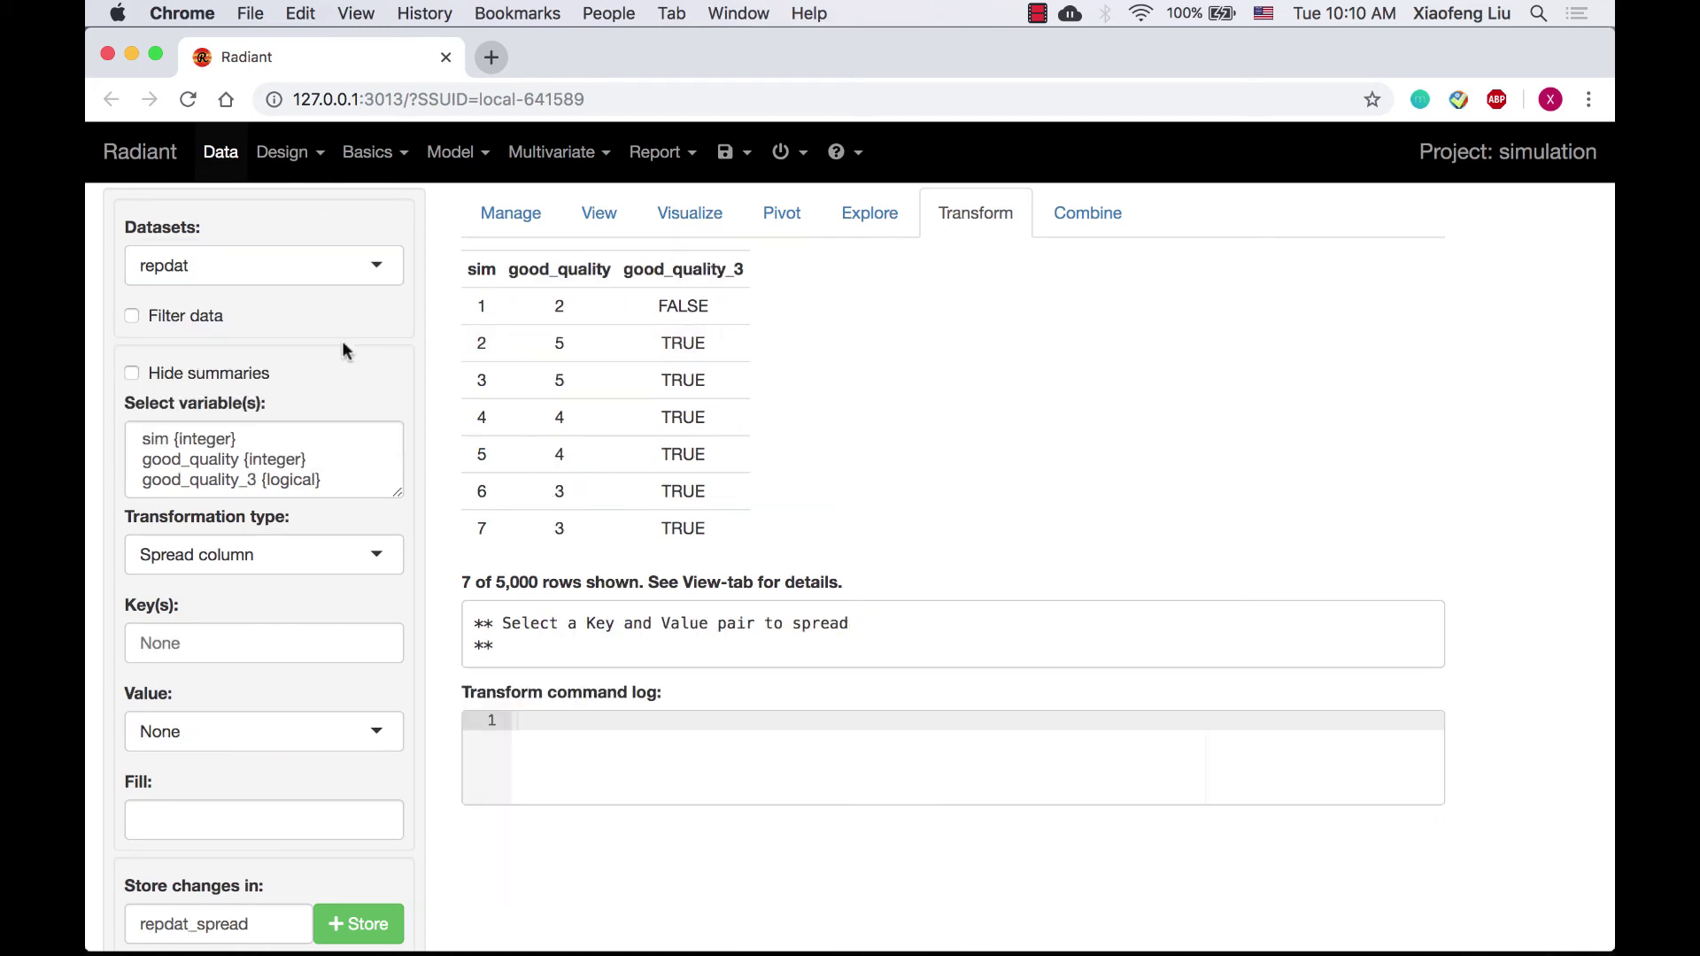
pyautogui.click(605, 221)
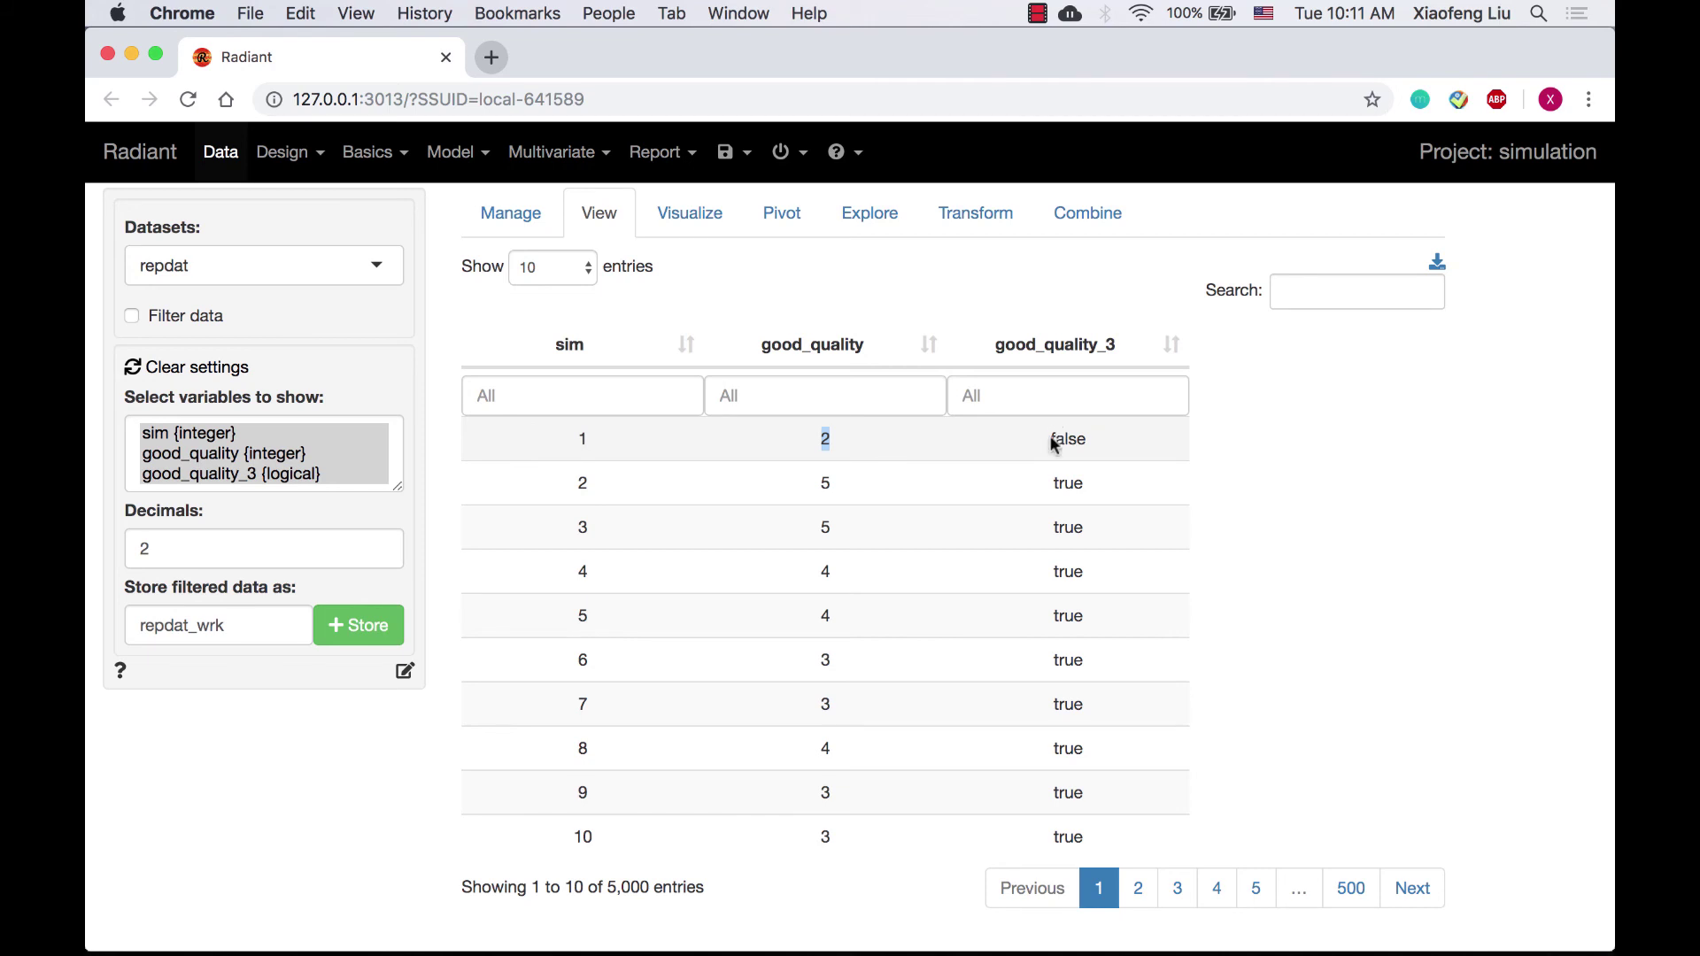
pyautogui.moveTo(1047, 438); pyautogui.dragTo(1110, 443)
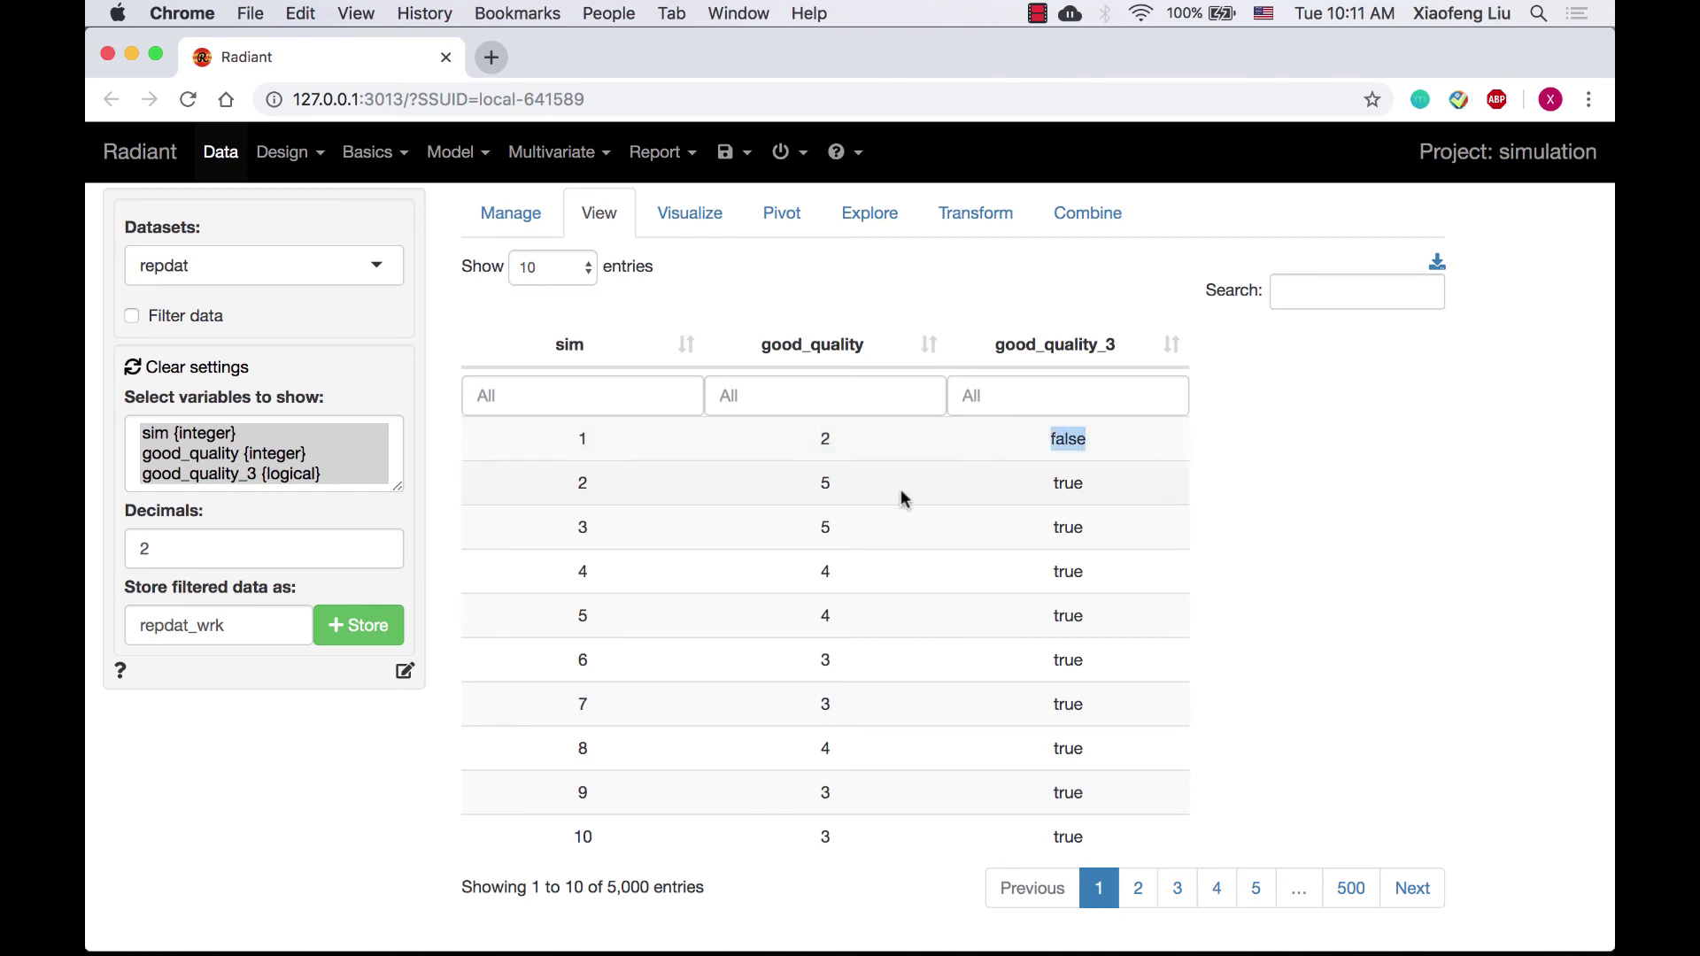
pyautogui.moveTo(819, 483); pyautogui.dragTo(835, 490)
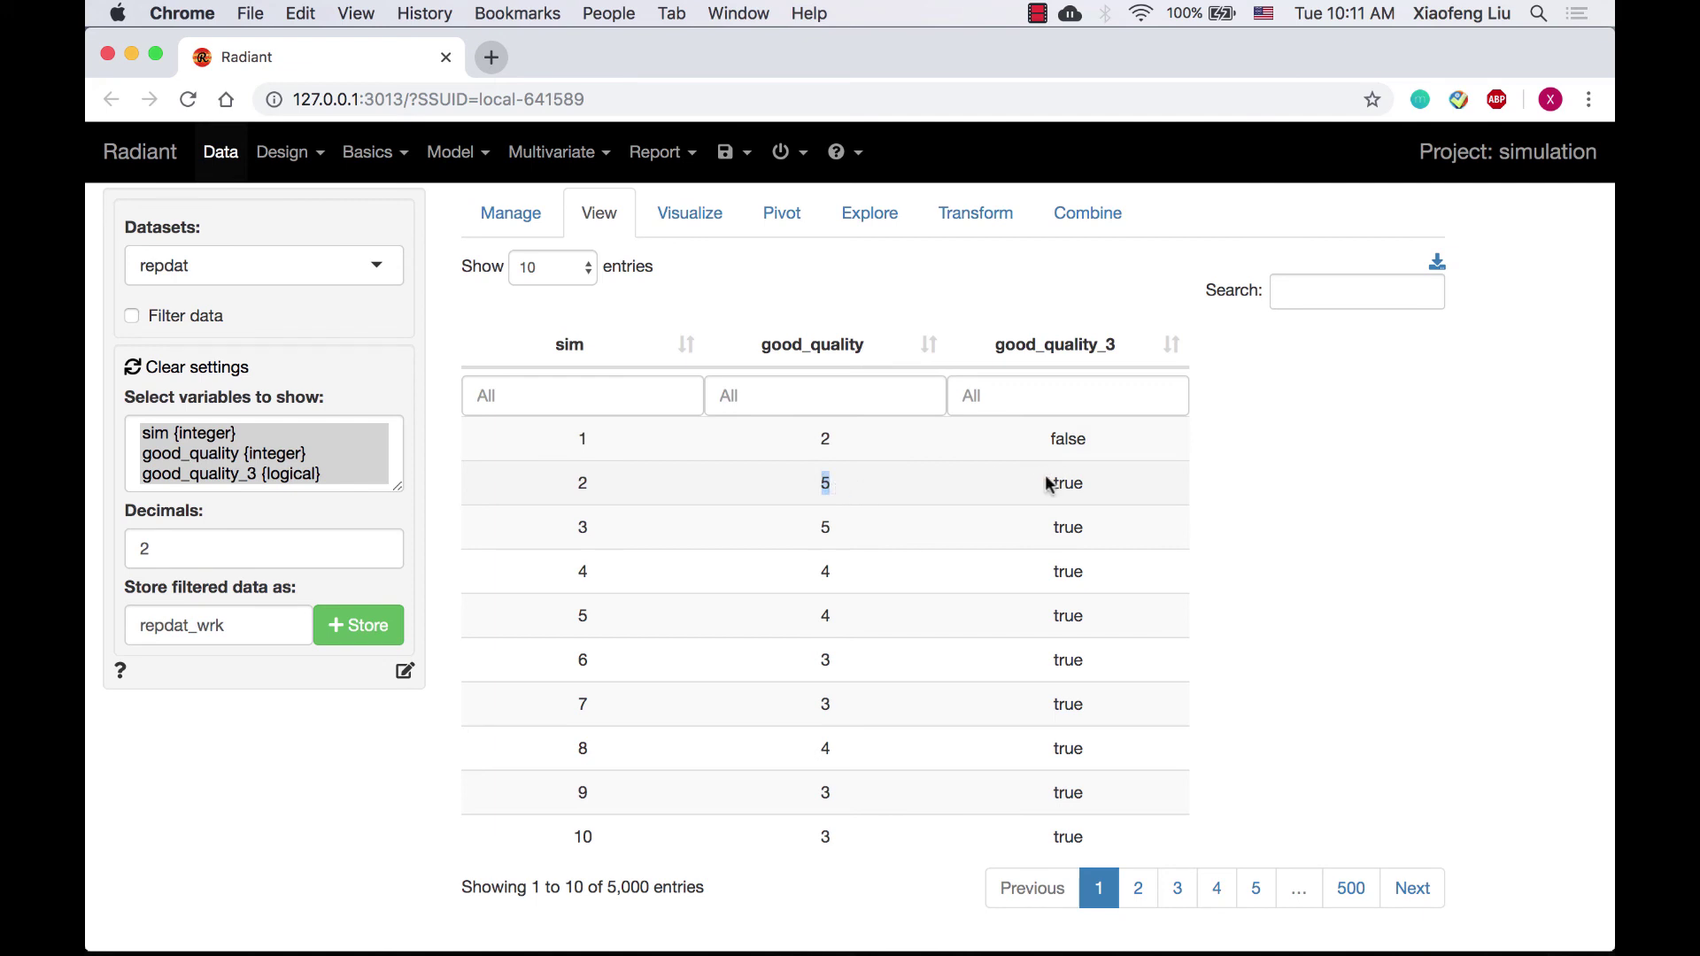
pyautogui.moveTo(1052, 483); pyautogui.dragTo(1074, 483)
# Apply the filter good_quality >= 3 to repdat and confirm 4,674 of 5,000 rows remain.
pyautogui.click(224, 321)
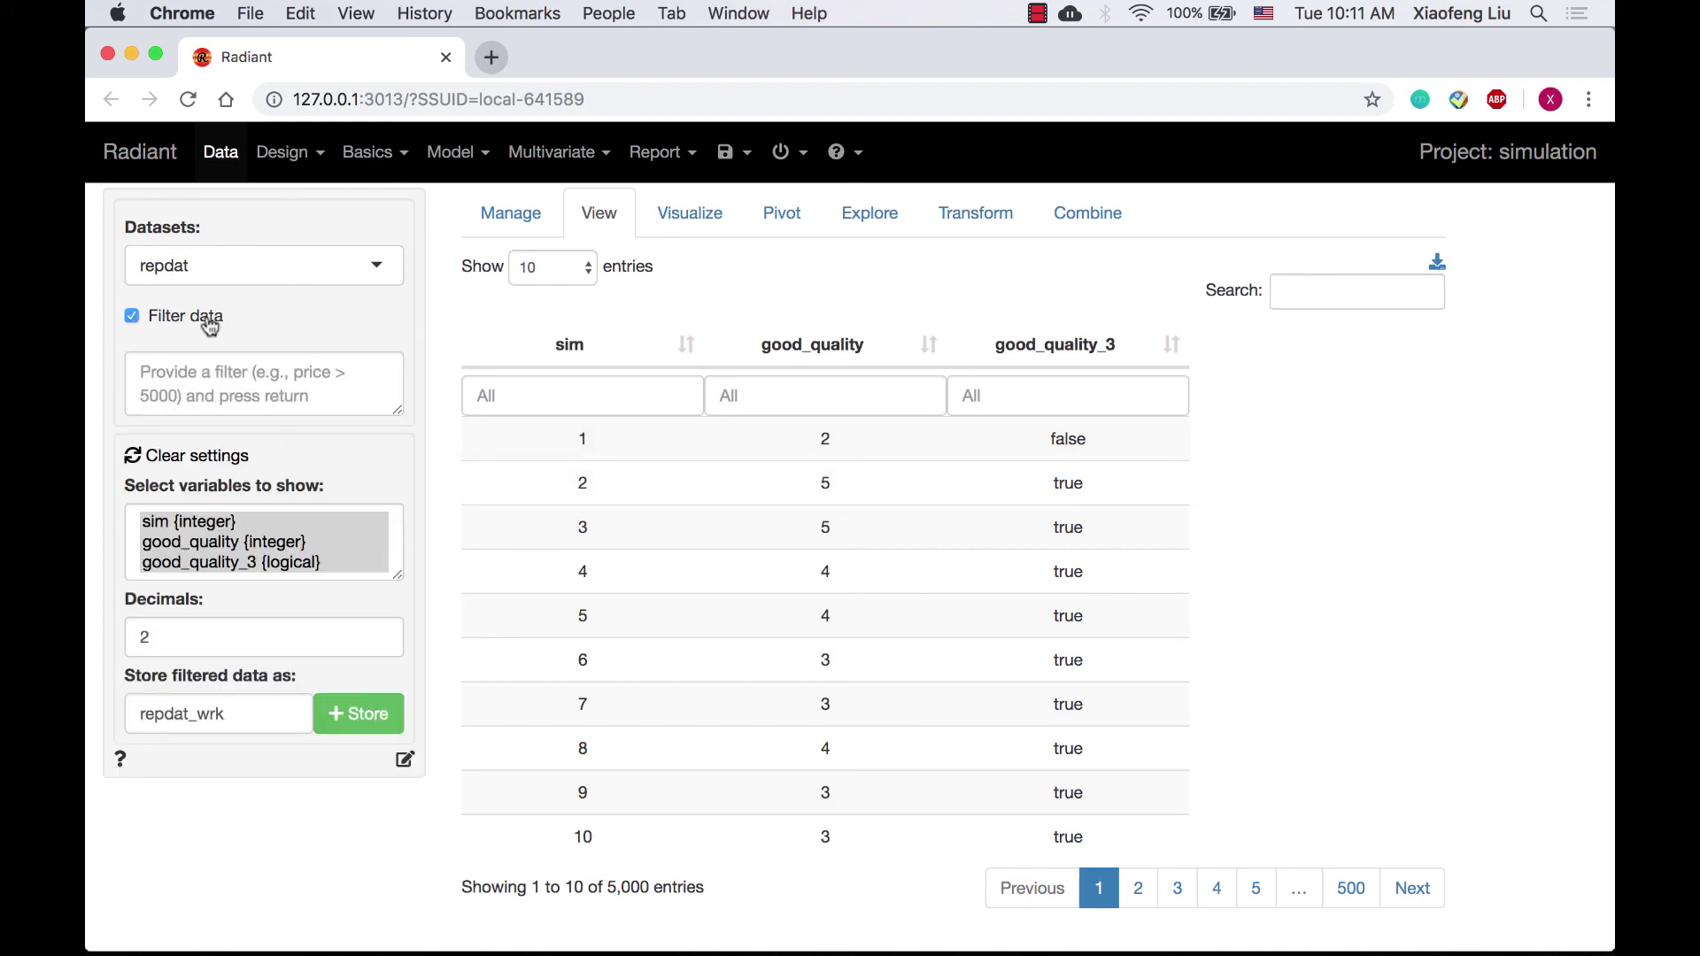
pyautogui.click(228, 381)
pyautogui.write('good_qual')
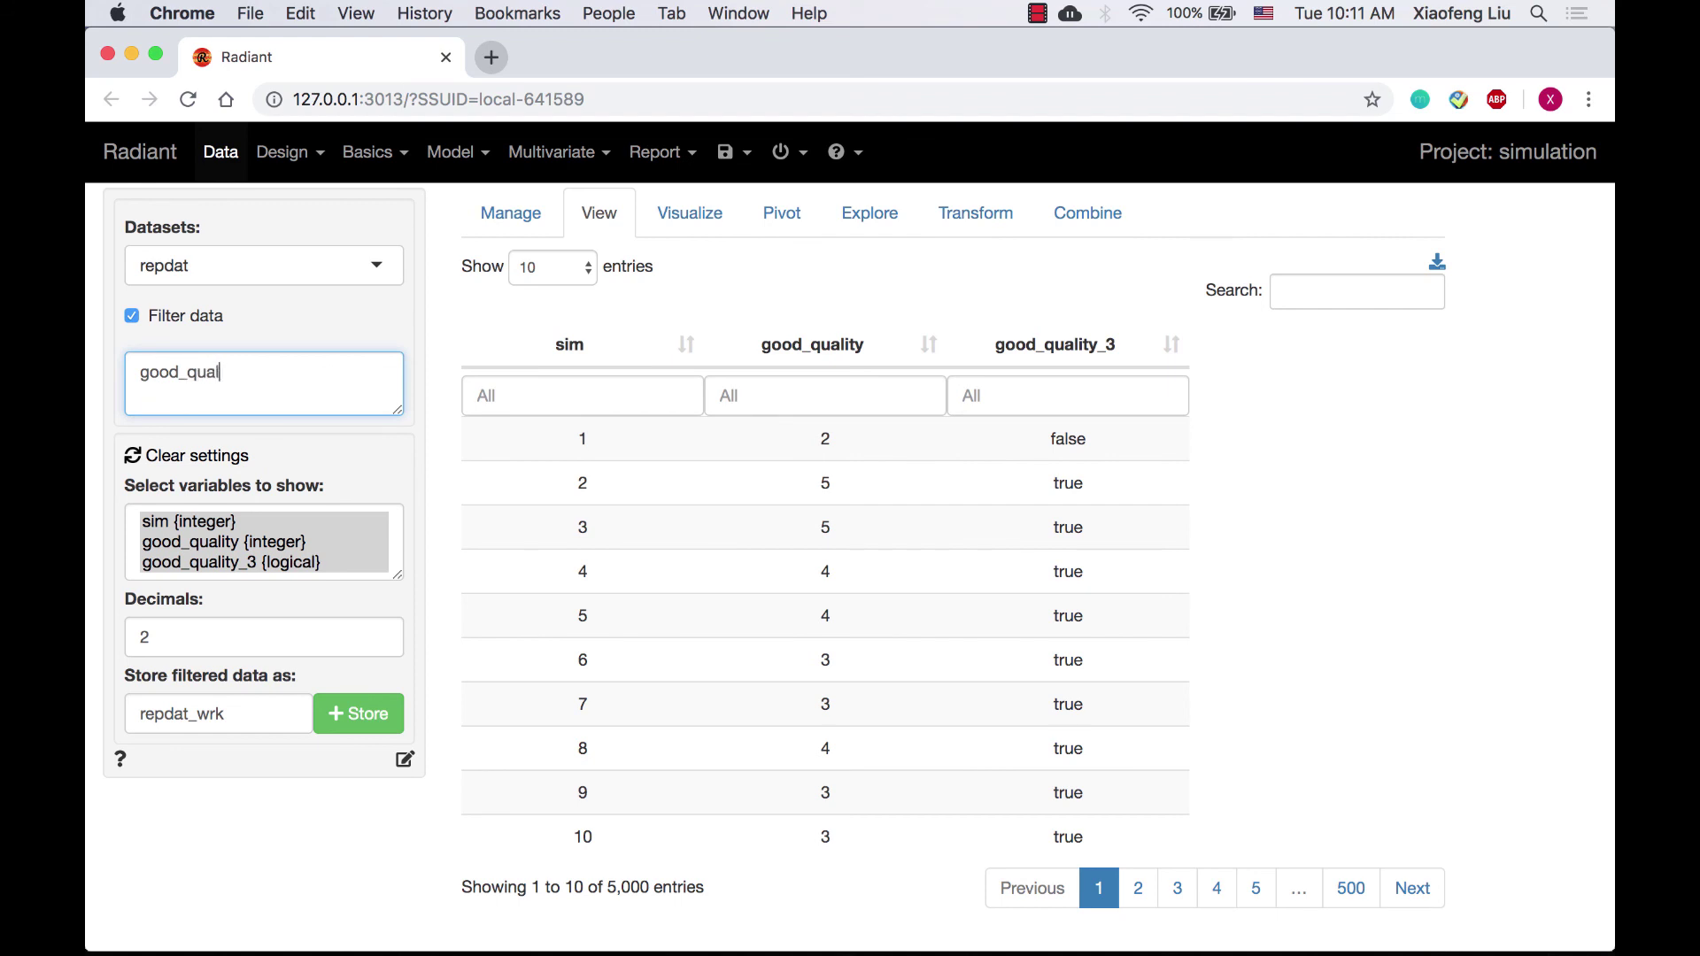
pyautogui.write('ity >= 3')
pyautogui.click(285, 440)
pyautogui.moveTo(609, 889); pyautogui.dragTo(655, 886)
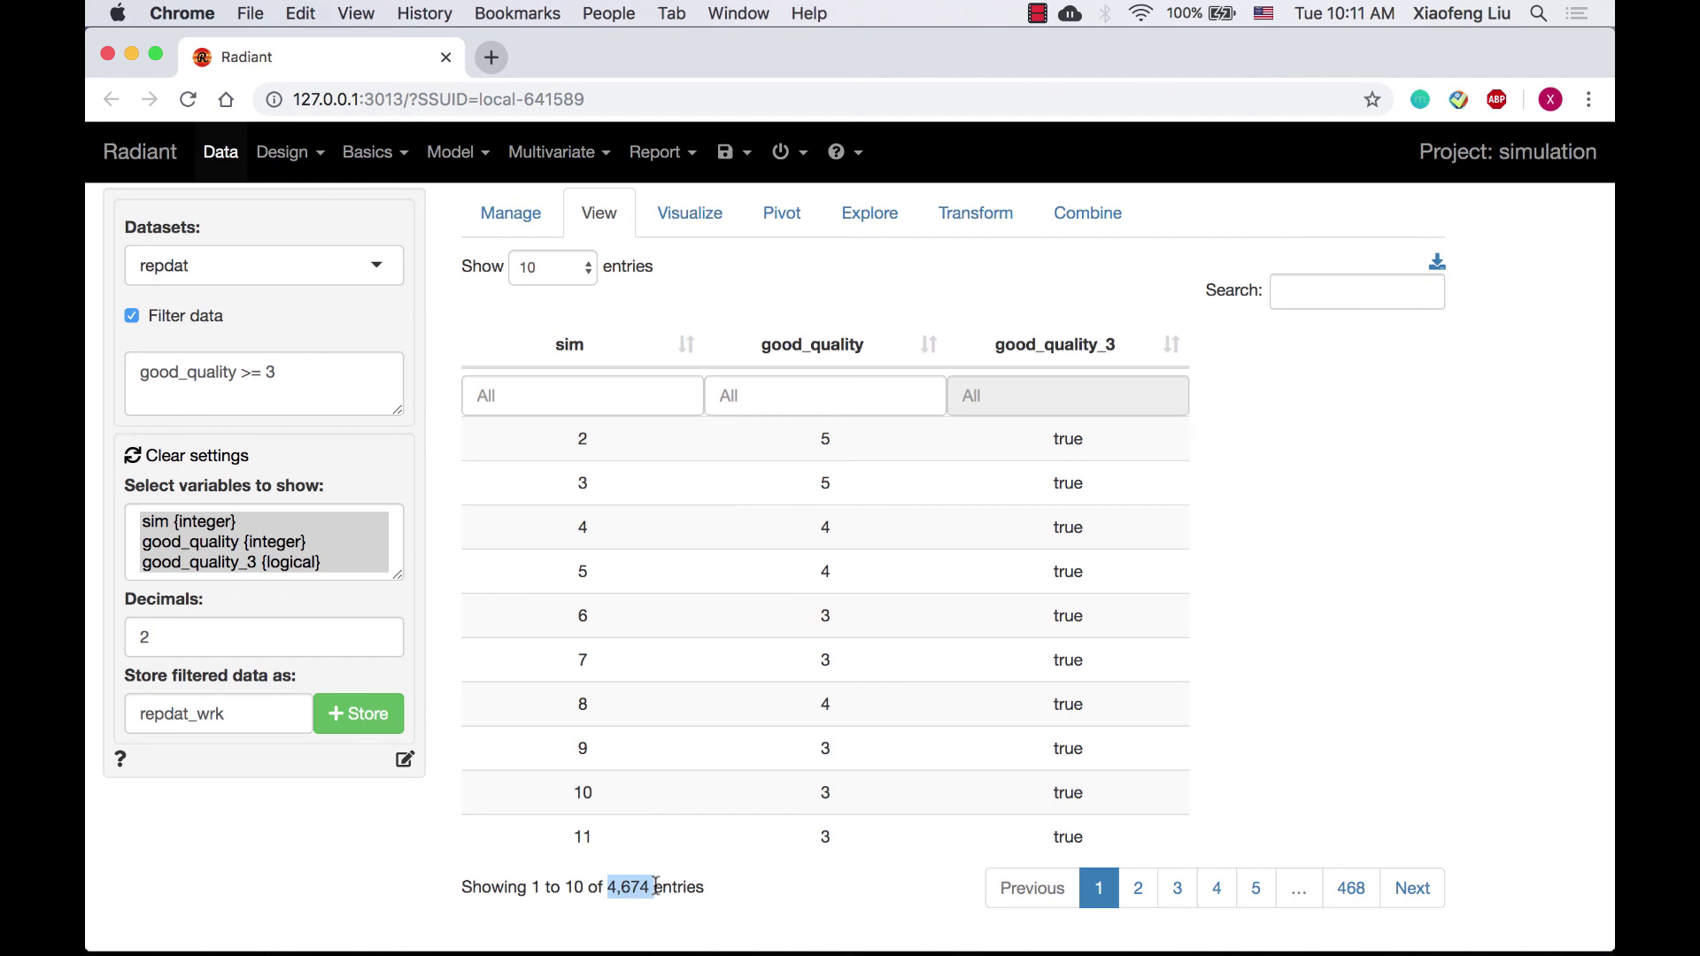